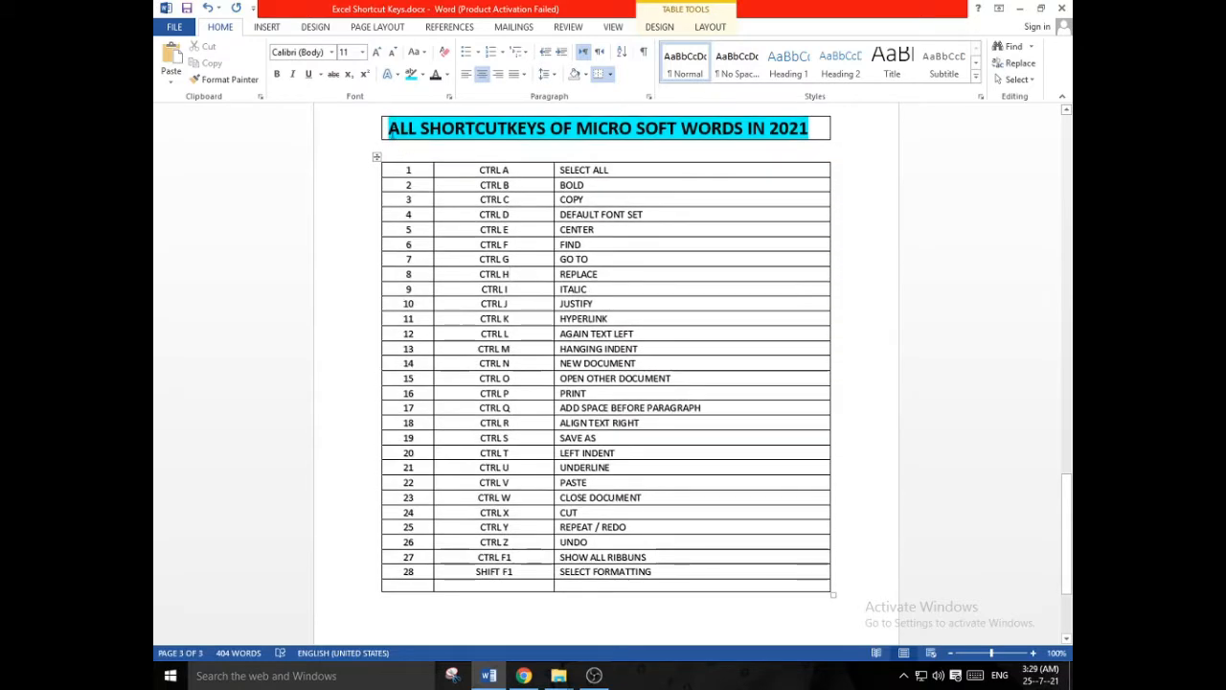
pyautogui.click(267, 26)
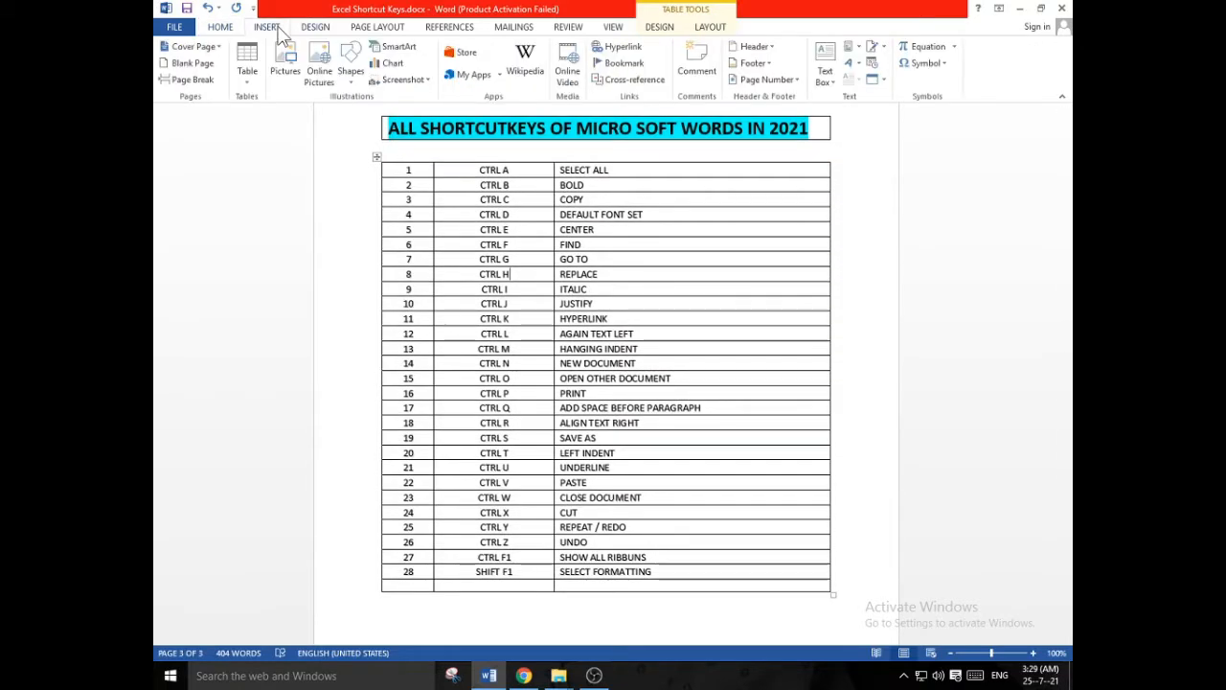
pyautogui.click(256, 86)
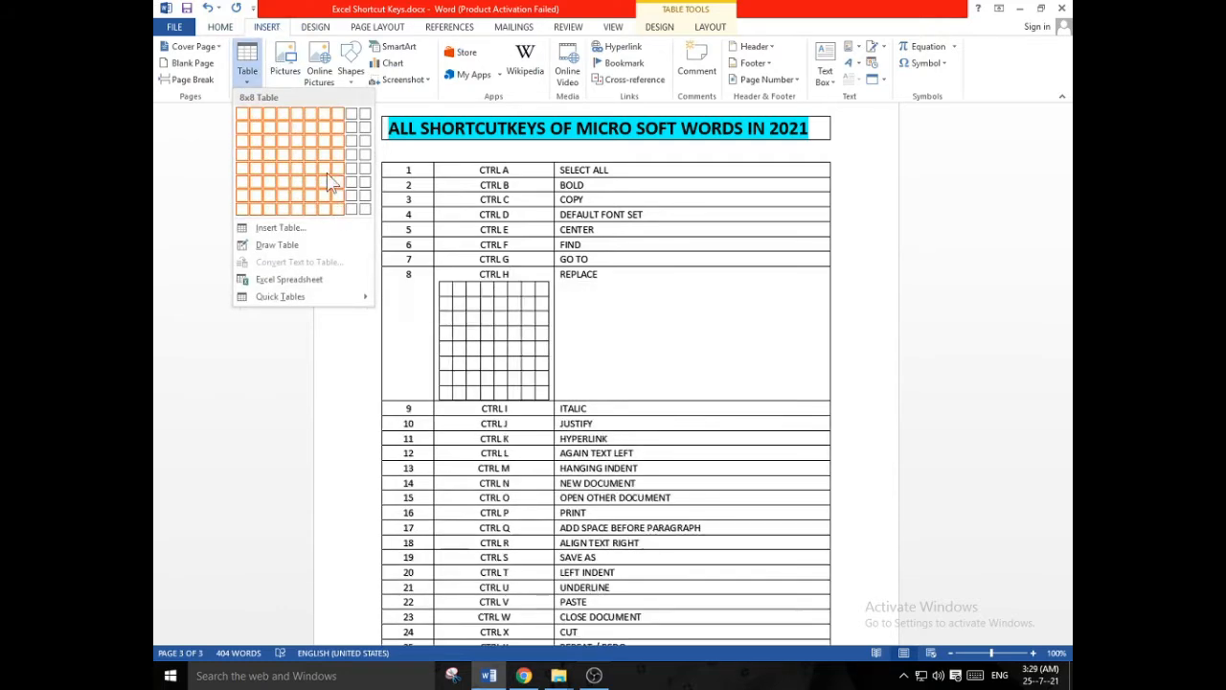
pyautogui.click(642, 199)
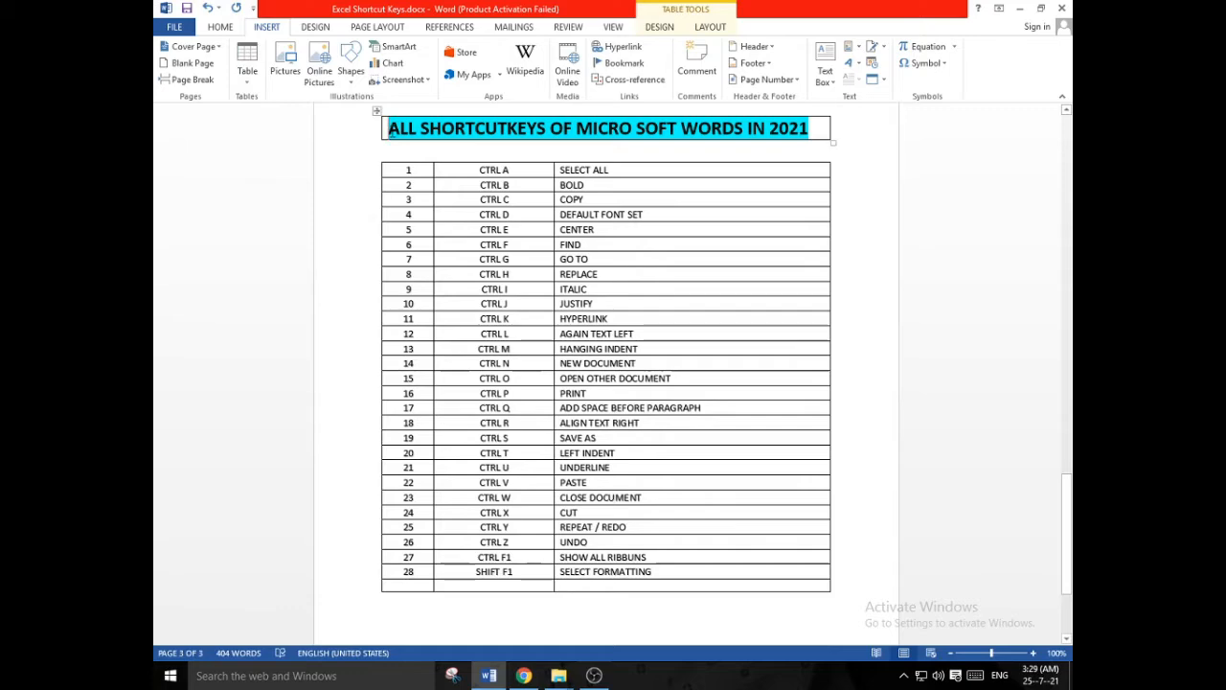
pyautogui.moveTo(406, 143); pyautogui.dragTo(661, 573)
pyautogui.click(524, 364)
pyautogui.scroll(-1, 536, 364)
pyautogui.scroll(1, 536, 364)
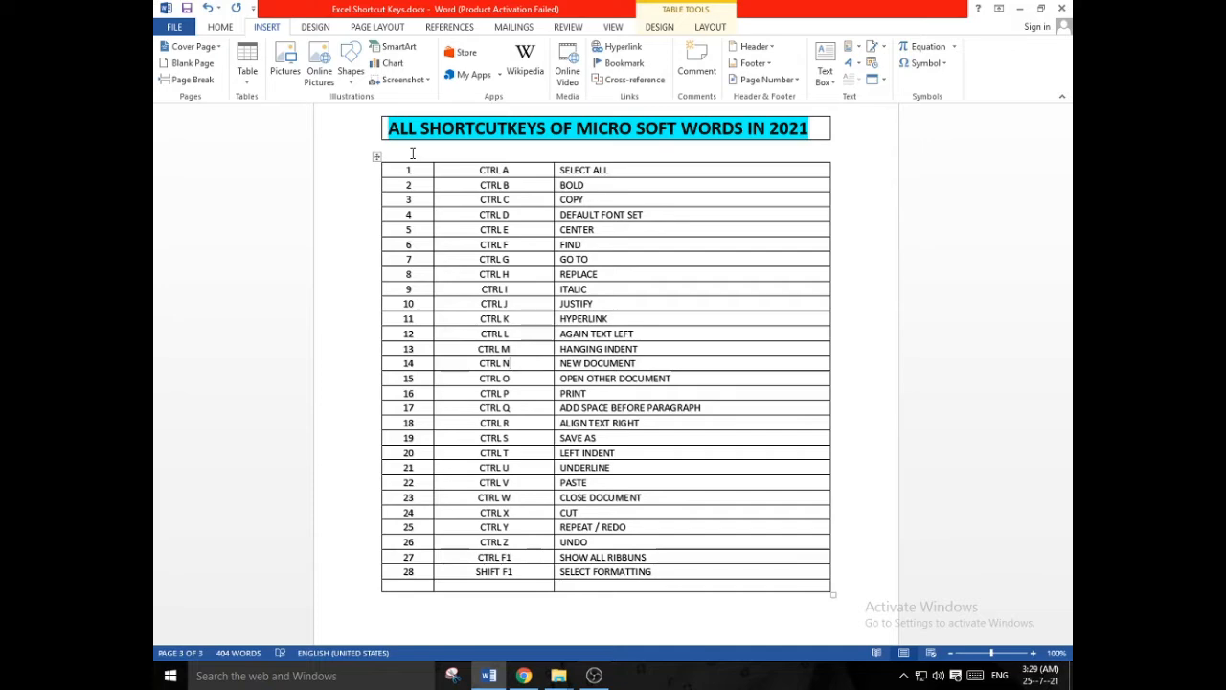
# - Start a blank page after the existing shortcut table and insert a table with three columns and eight rows there
pyautogui.scroll(-3, 460, 306)
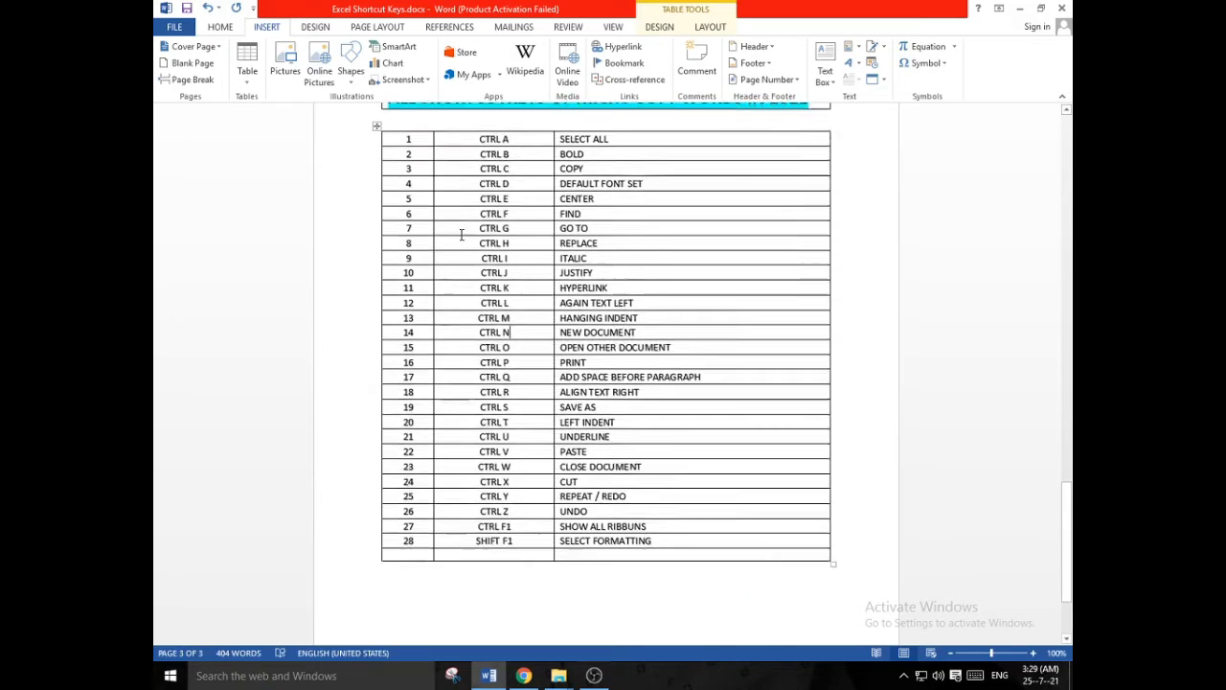
pyautogui.click(500, 540)
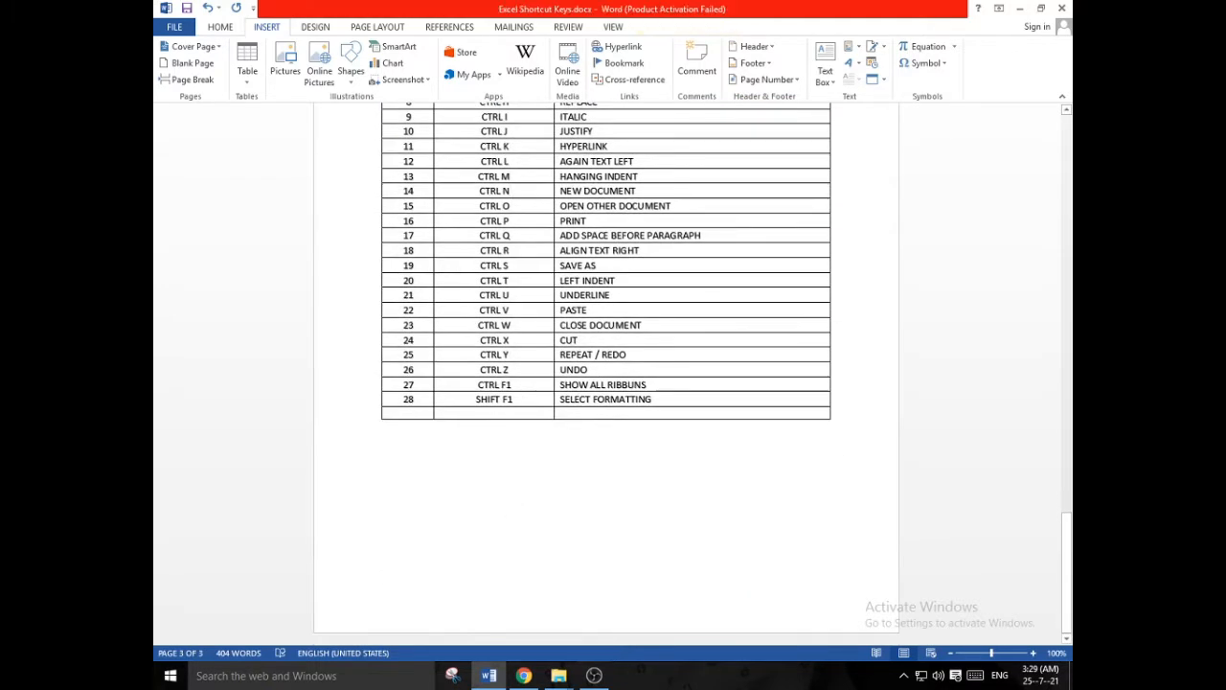
pyautogui.scroll(-8, 489, 412)
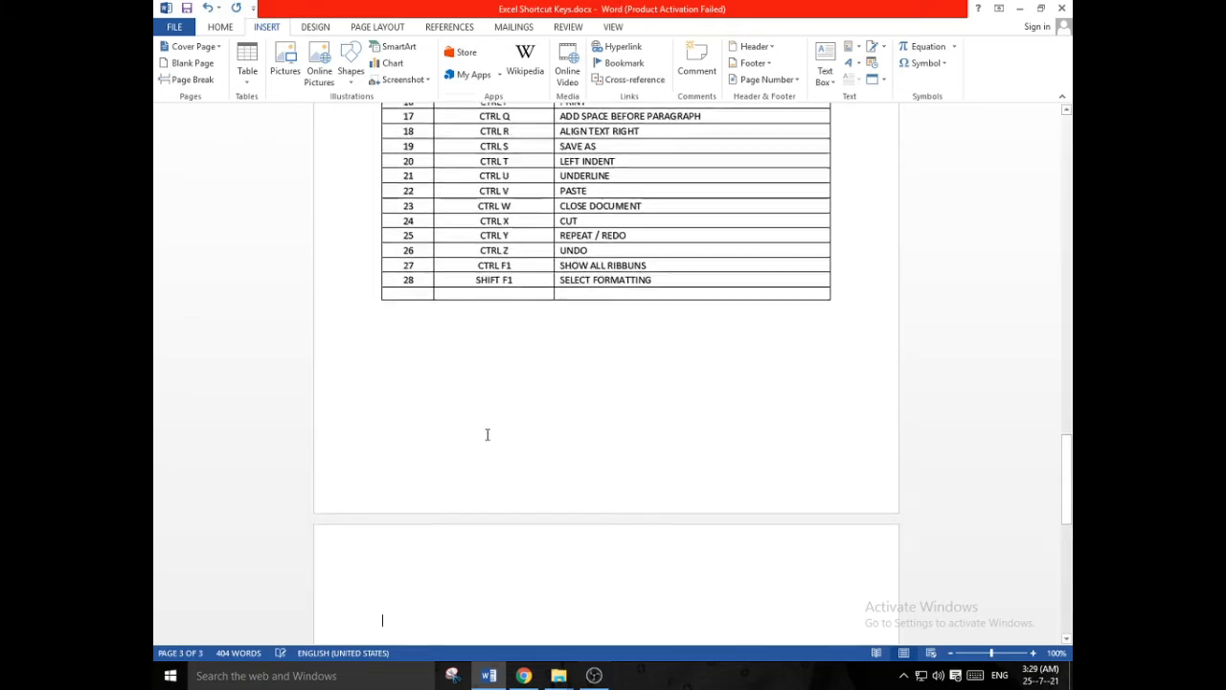
pyautogui.scroll(-1, 489, 408)
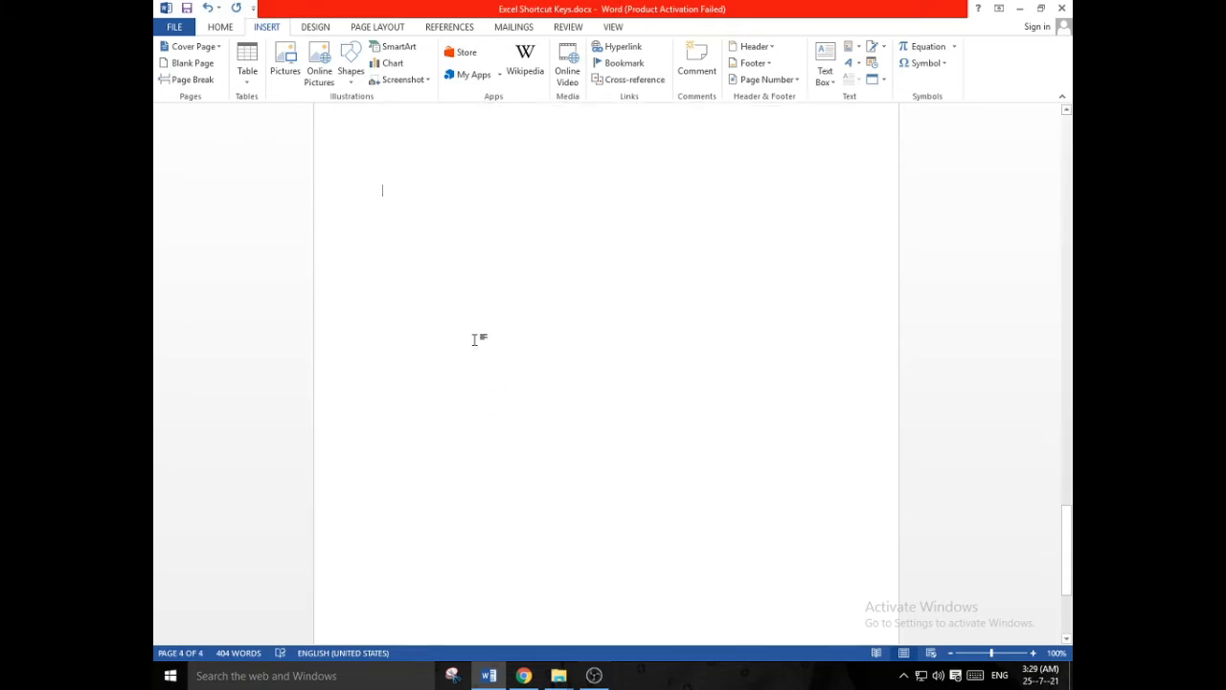
pyautogui.scroll(1, 432, 259)
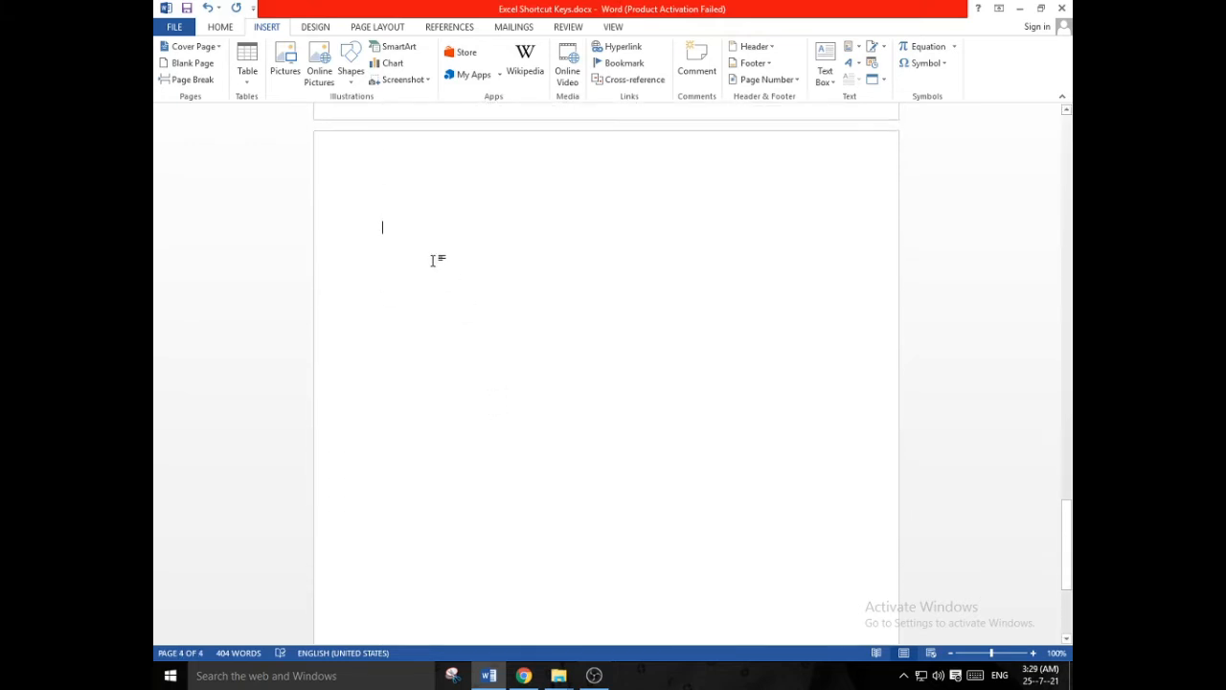
pyautogui.click(247, 62)
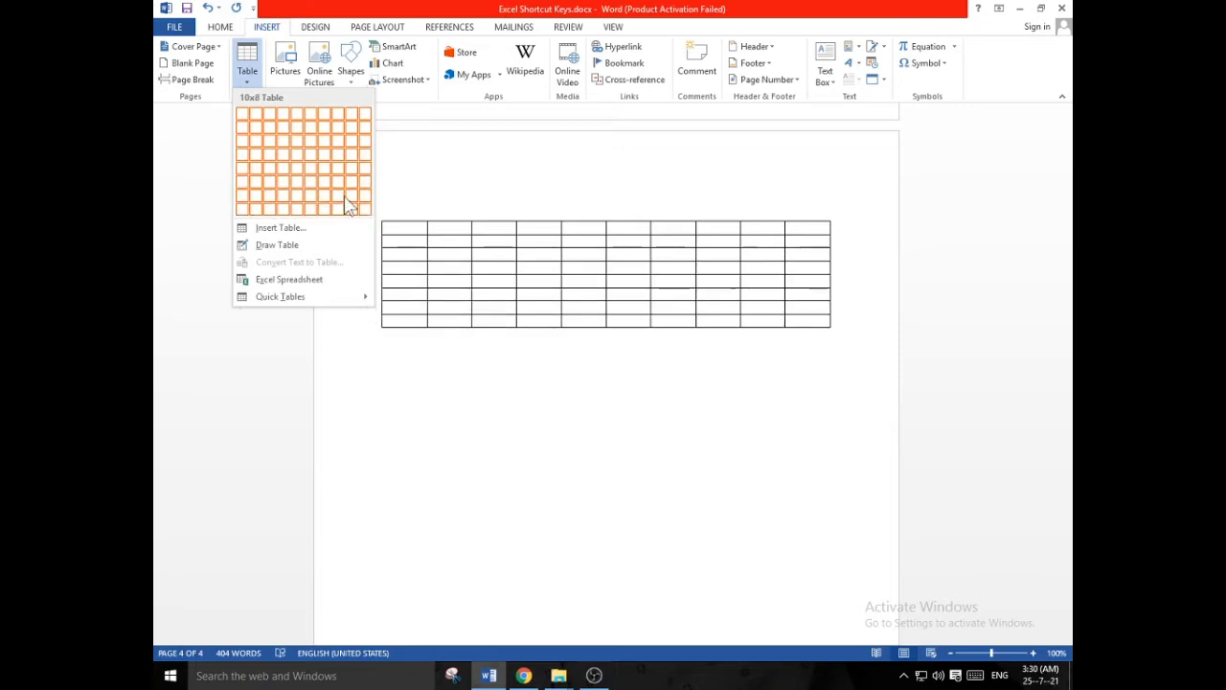
pyautogui.click(269, 209)
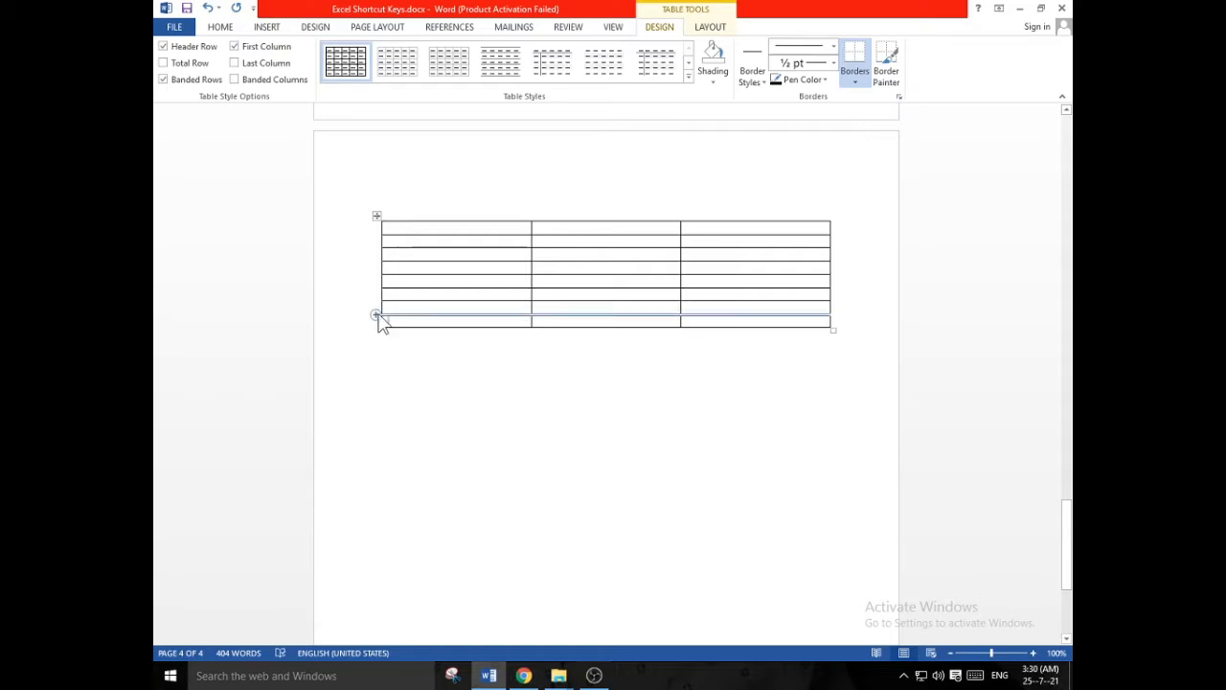
# - Extend the new table to 36 rows by repeatedly inserting rows above its last row
pyautogui.click(376, 315)
pyautogui.click(377, 315)
pyautogui.click(376, 315)
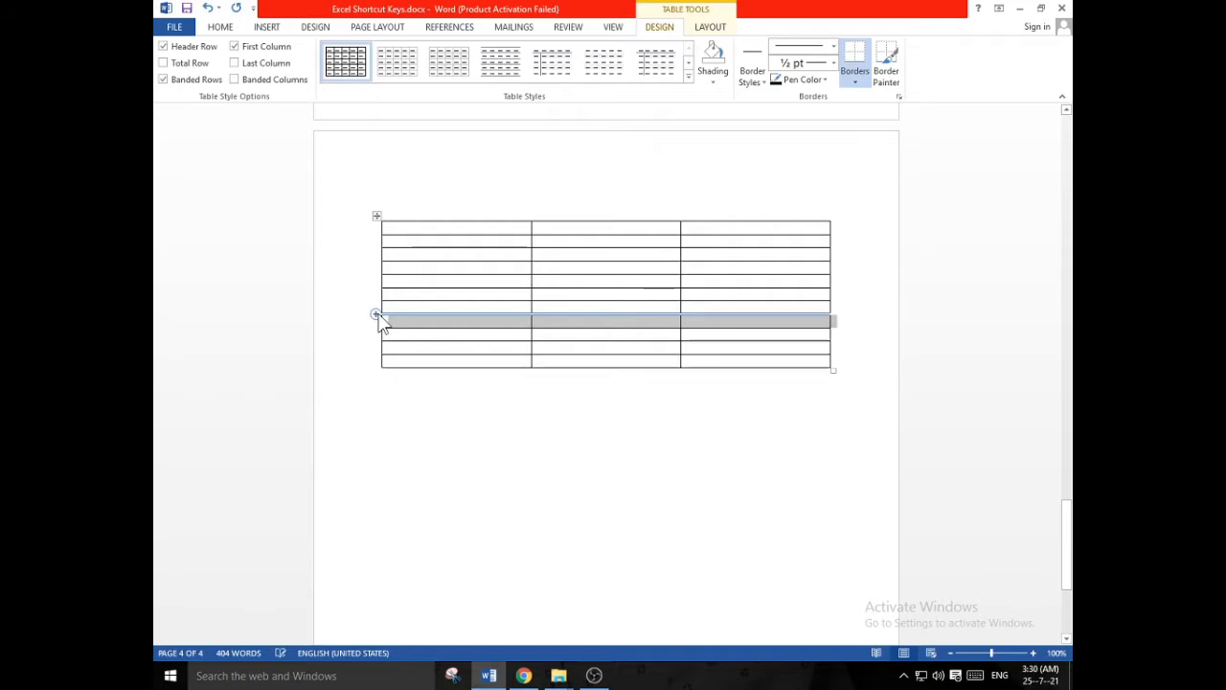
pyautogui.click(376, 315)
pyautogui.click(377, 315)
pyautogui.click(376, 315)
pyautogui.click(377, 315)
pyautogui.click(377, 315)
pyautogui.doubleClick(376, 315)
pyautogui.click(377, 316)
pyautogui.doubleClick(377, 315)
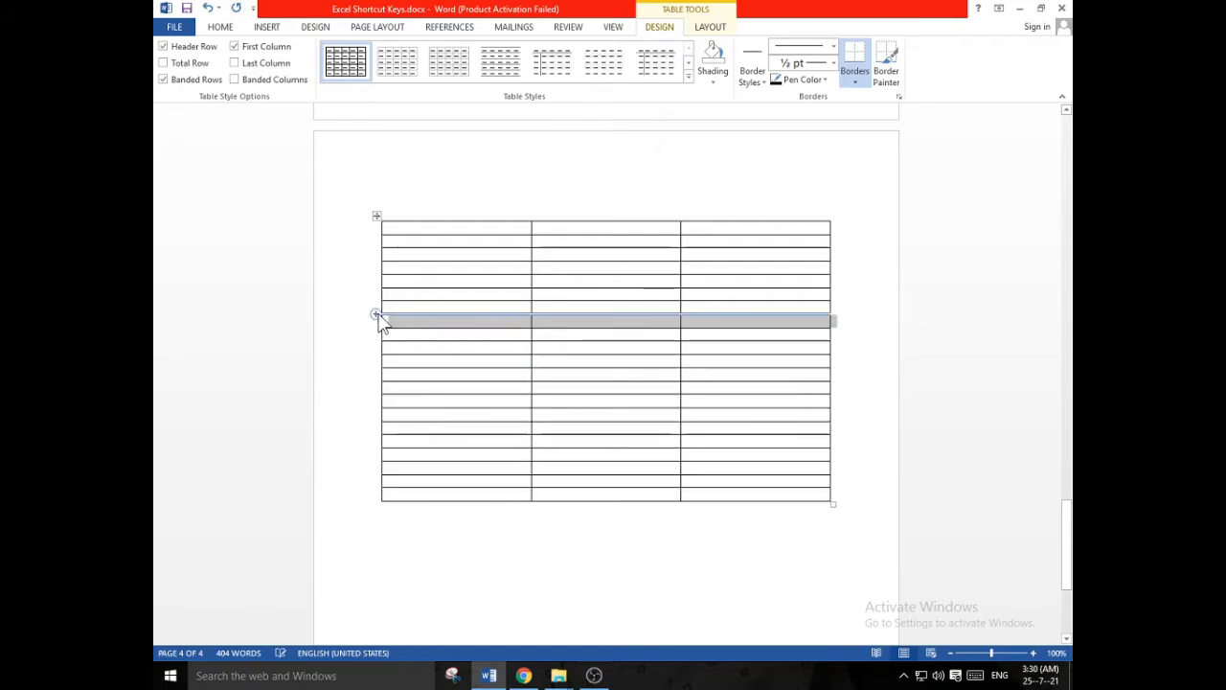
pyautogui.doubleClick(377, 315)
pyautogui.click(377, 315)
pyautogui.doubleClick(377, 315)
pyautogui.click(376, 315)
pyautogui.click(378, 315)
pyautogui.click(378, 315)
pyautogui.click(377, 316)
pyautogui.click(377, 316)
pyautogui.click(377, 315)
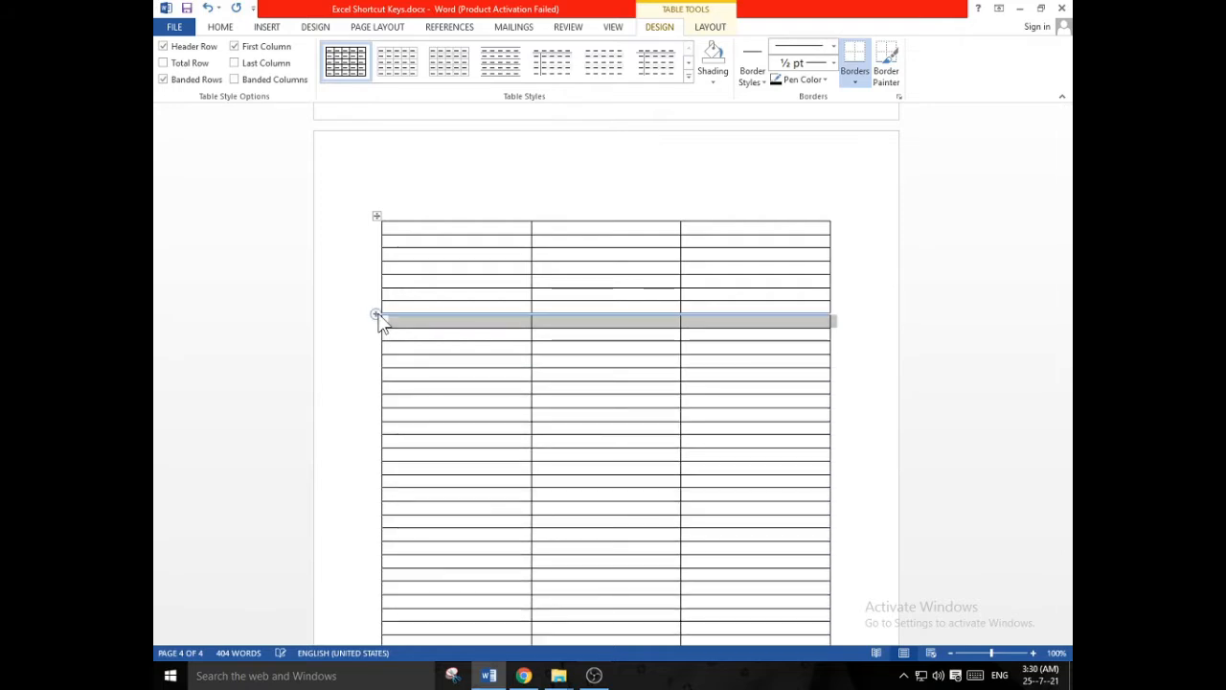
pyautogui.scroll(-1, 377, 315)
pyautogui.scroll(-1, 375, 320)
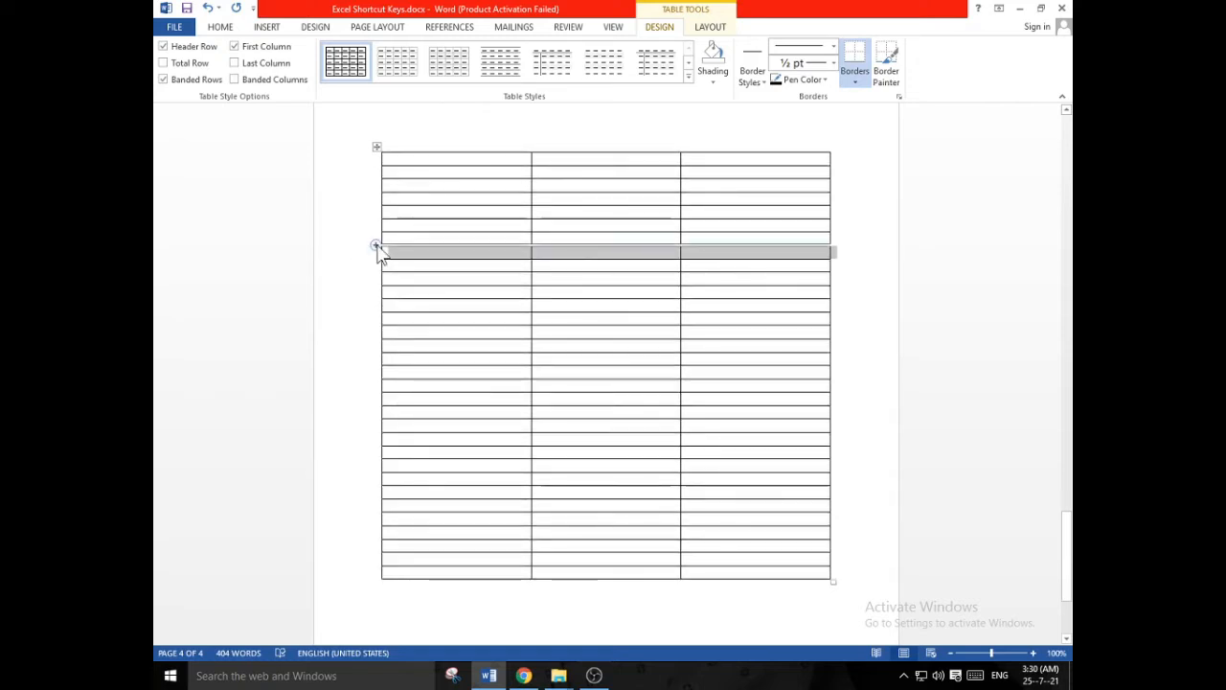
pyautogui.click(377, 247)
pyautogui.click(377, 247)
pyautogui.click(377, 247)
pyautogui.click(377, 247)
pyautogui.scroll(-3, 522, 337)
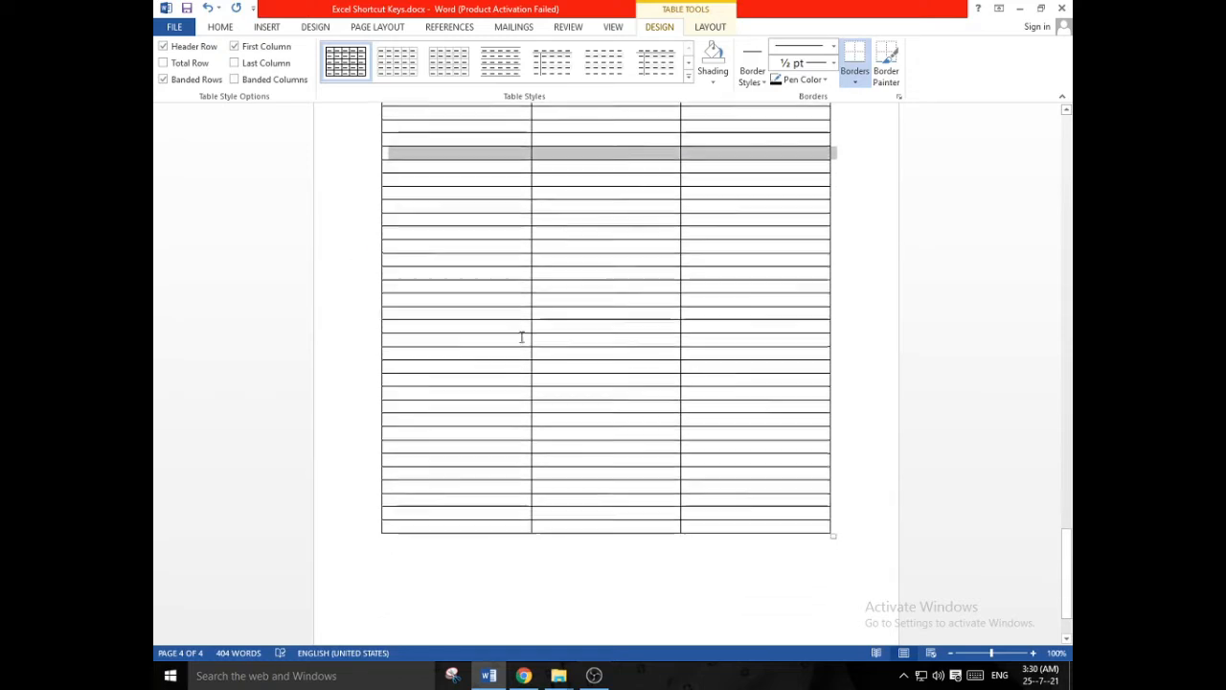
pyautogui.scroll(3, 538, 364)
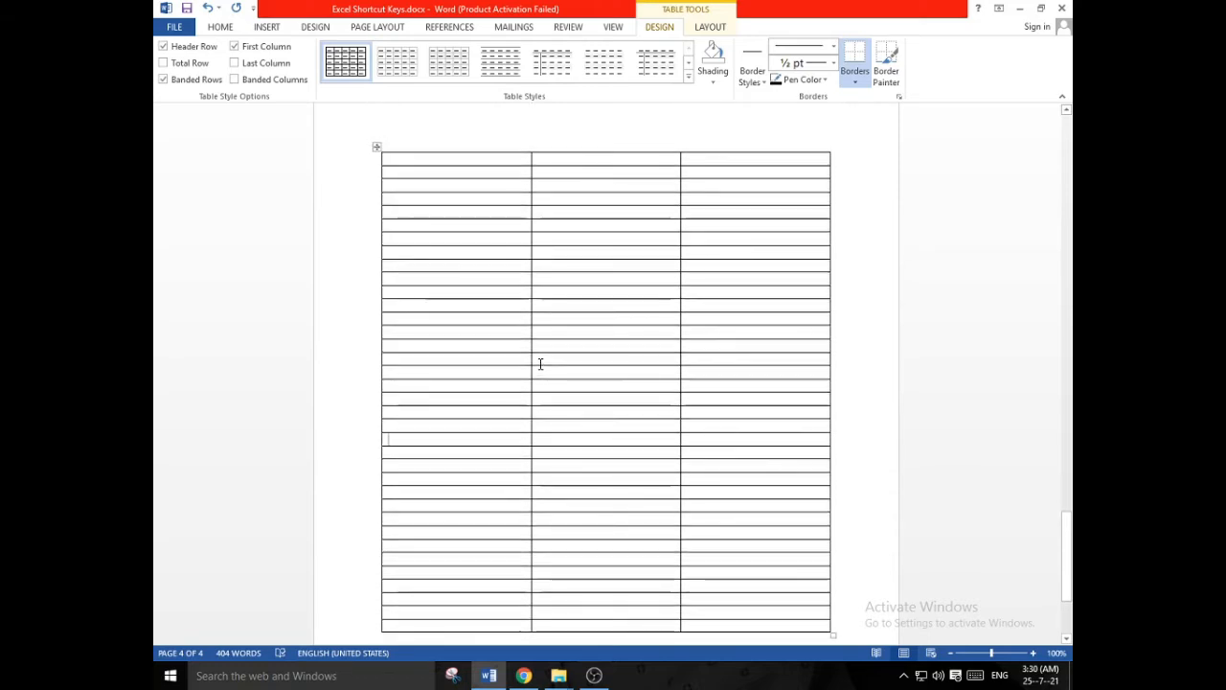
pyautogui.scroll(-1, 540, 364)
pyautogui.scroll(1, 541, 364)
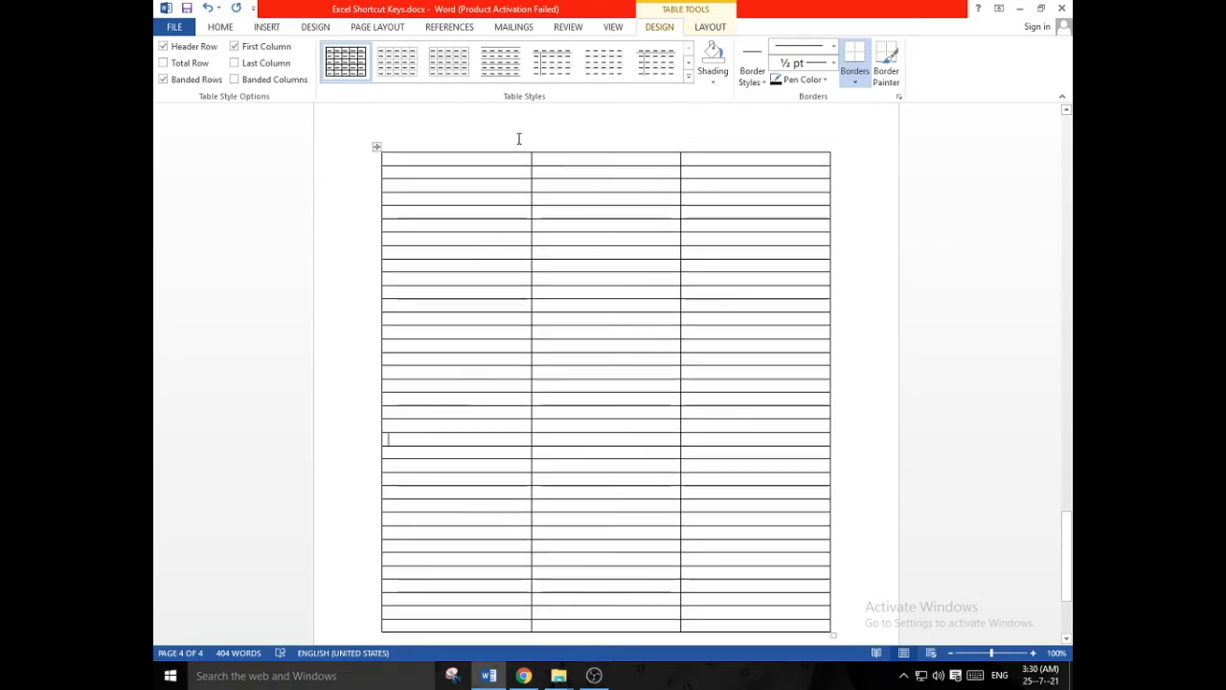
# - Narrow the new table's first and second columns so that the third column takes up most of the width
pyautogui.click(526, 188)
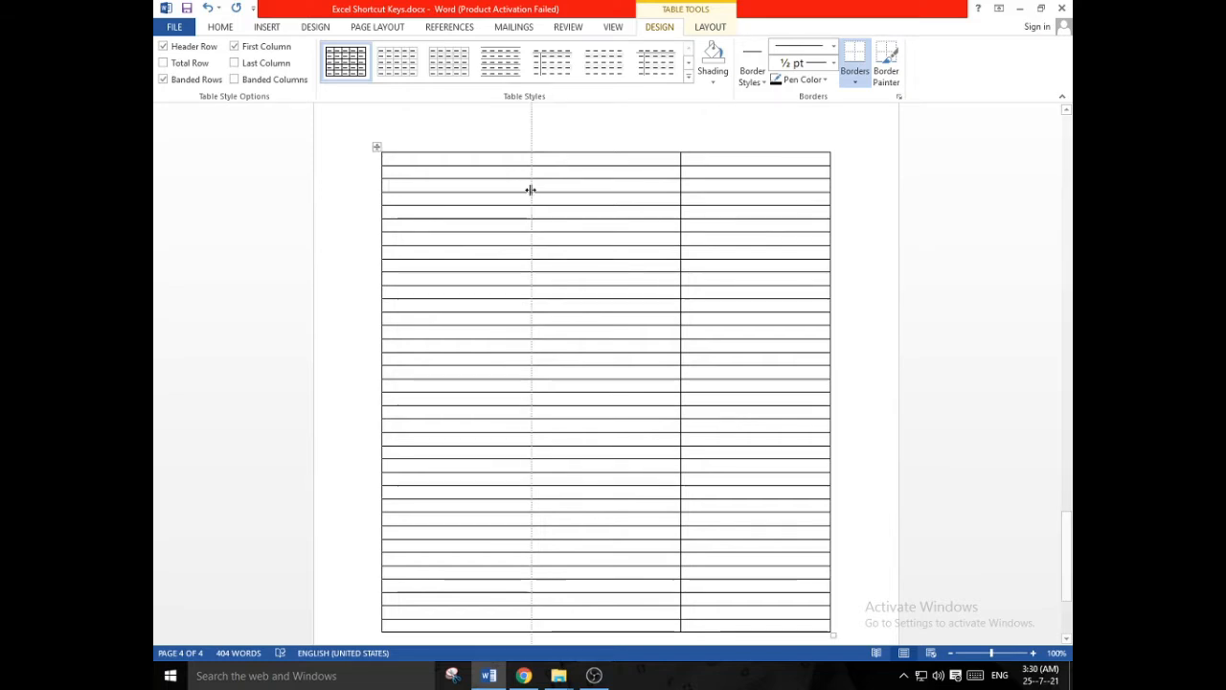
pyautogui.moveTo(531, 189); pyautogui.dragTo(446, 187)
pyautogui.click(633, 198)
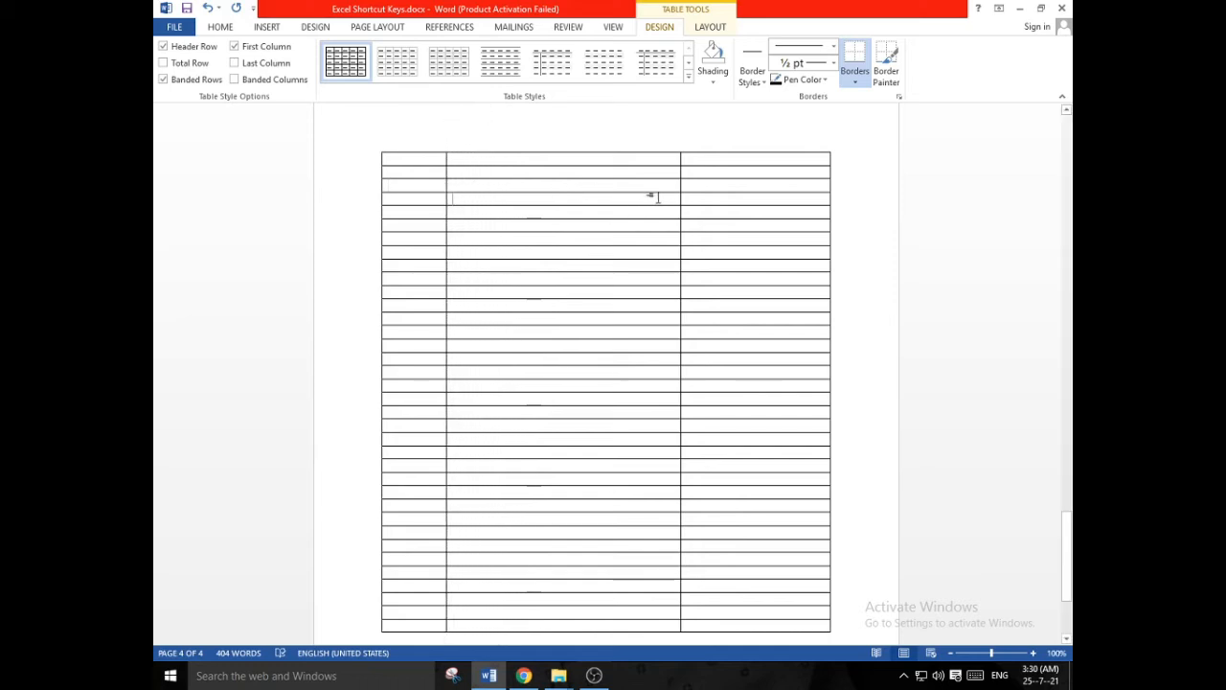
pyautogui.moveTo(679, 198); pyautogui.dragTo(535, 199)
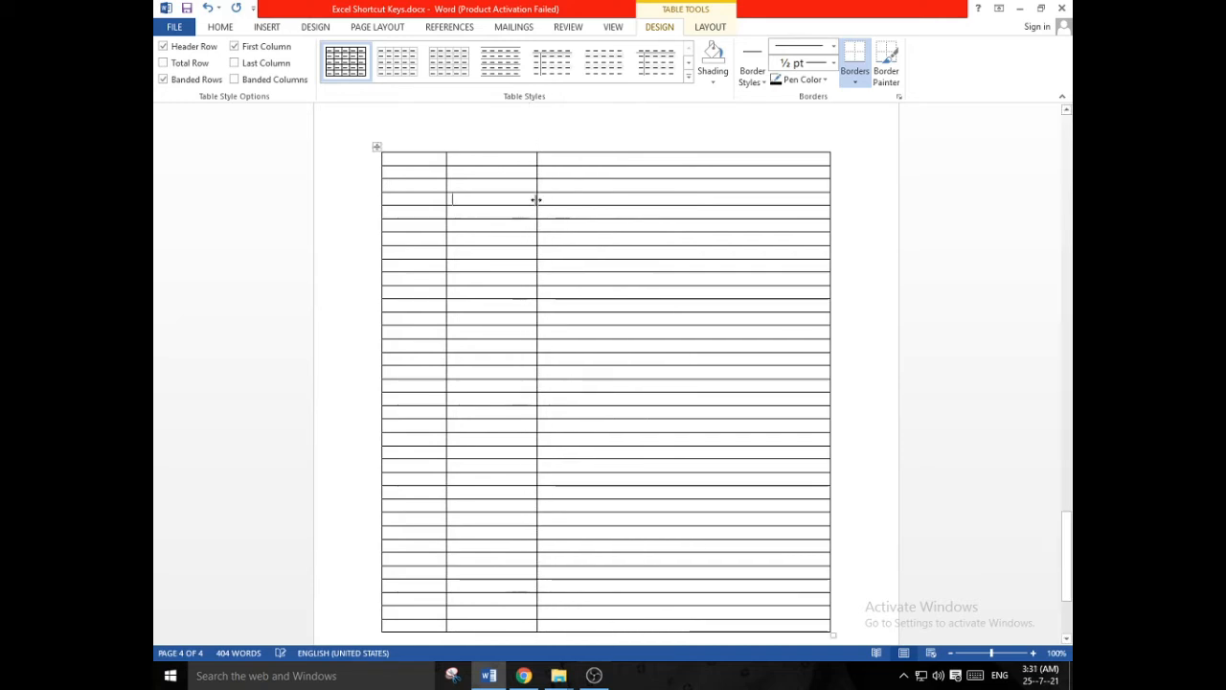
pyautogui.click(573, 265)
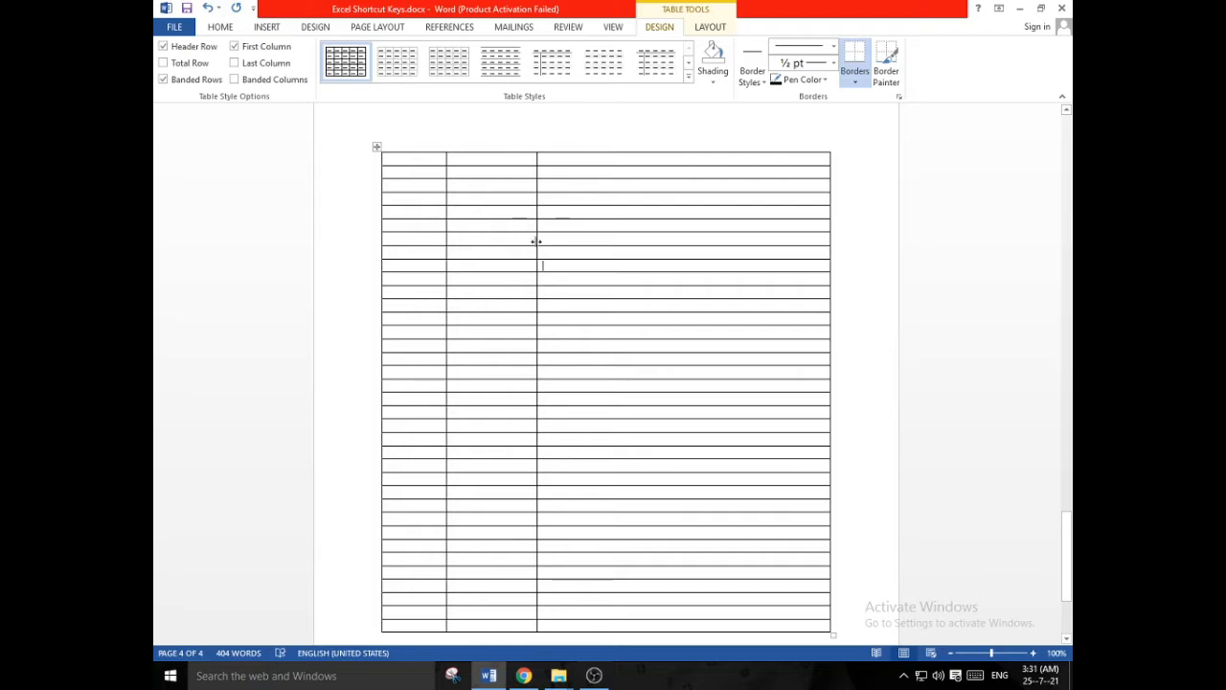
pyautogui.moveTo(536, 241); pyautogui.dragTo(550, 241)
# - Widen the first column slightly by moving its border with the second column
pyautogui.click(445, 255)
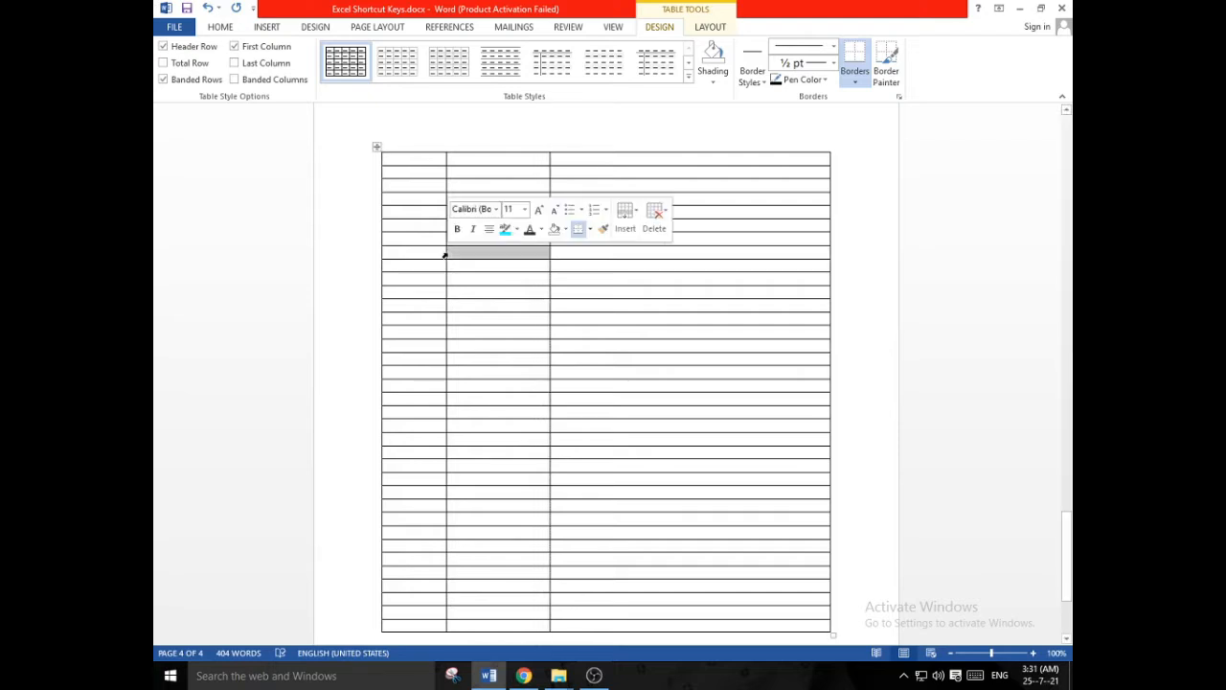
pyautogui.click(442, 253)
pyautogui.click(448, 255)
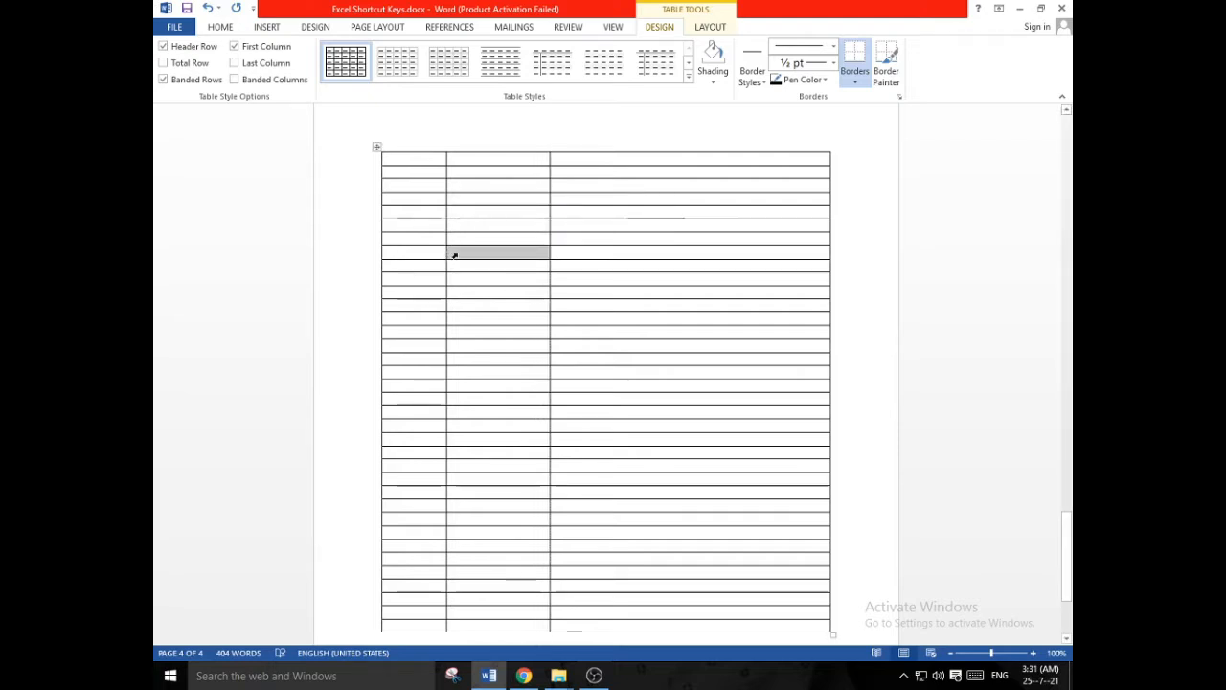
pyautogui.click(445, 252)
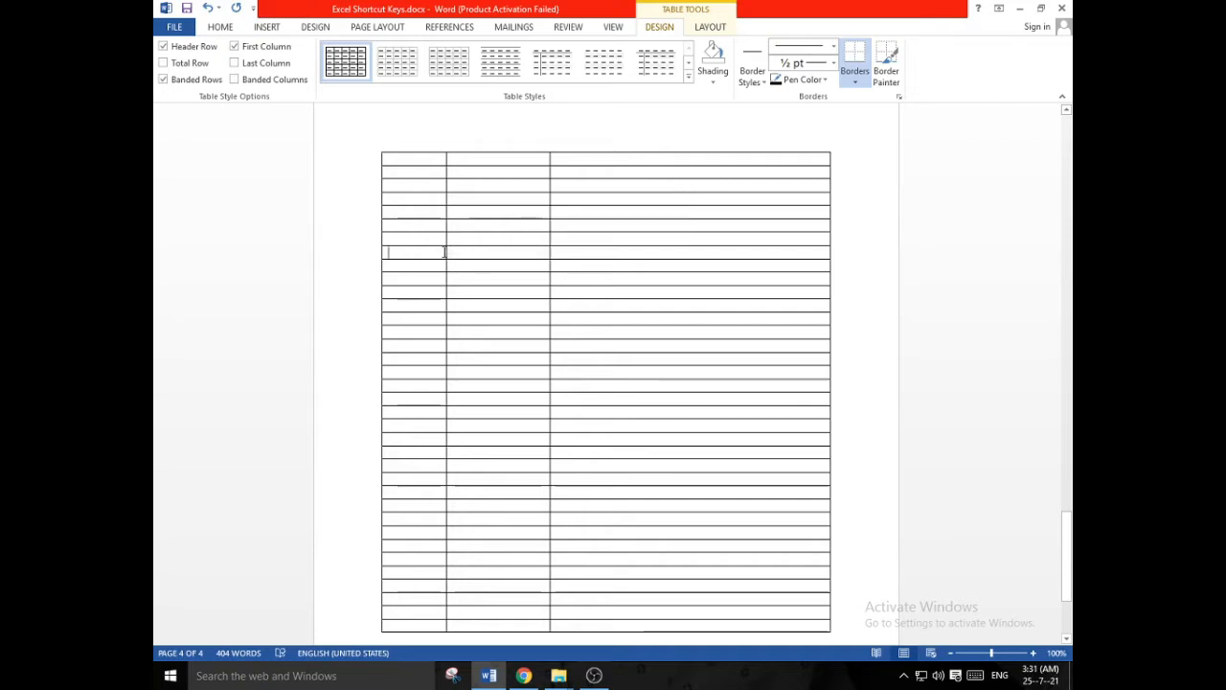
pyautogui.moveTo(445, 251); pyautogui.dragTo(459, 252)
pyautogui.click(488, 279)
# - Copy the serial numbers 1 to 28 from the existing shortcut table into the first column of the new table
pyautogui.scroll(10, 488, 278)
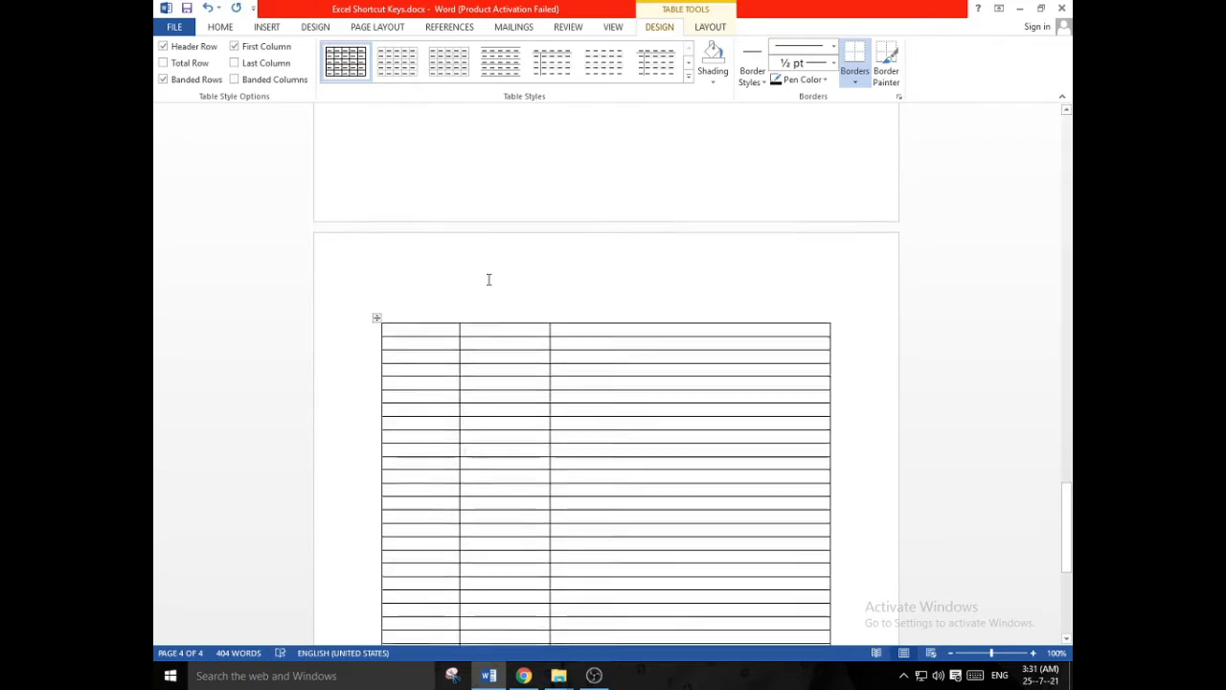
pyautogui.scroll(1, 488, 279)
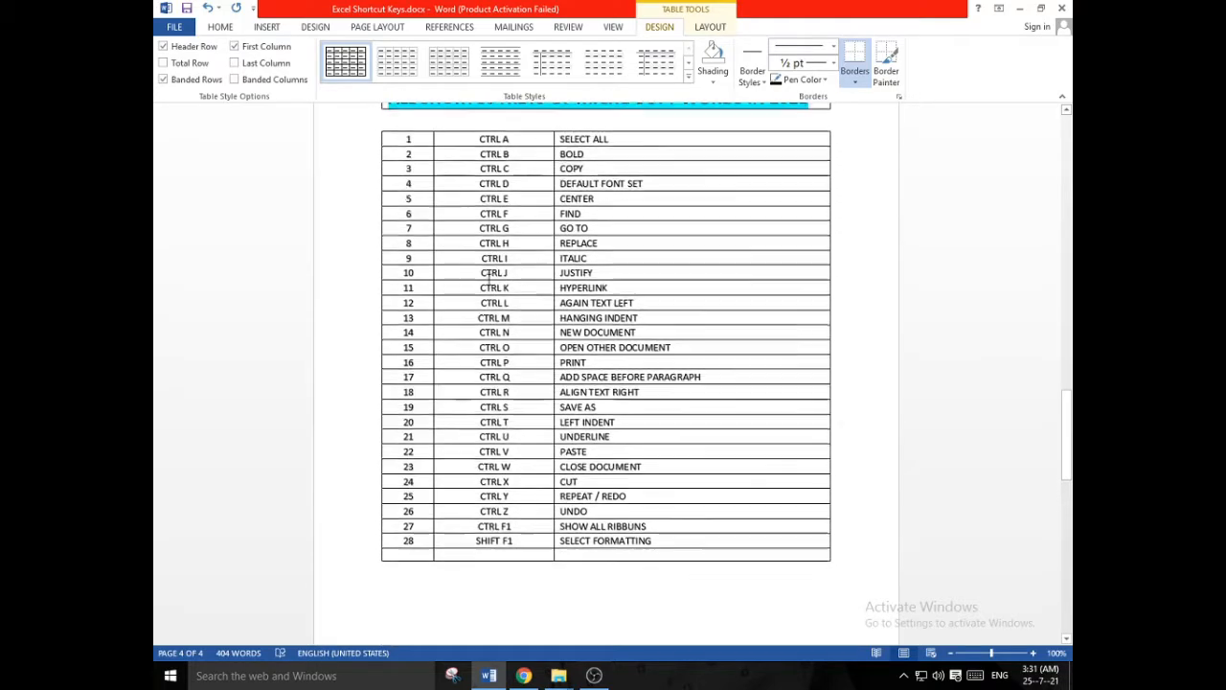
pyautogui.moveTo(392, 139); pyautogui.dragTo(408, 539)
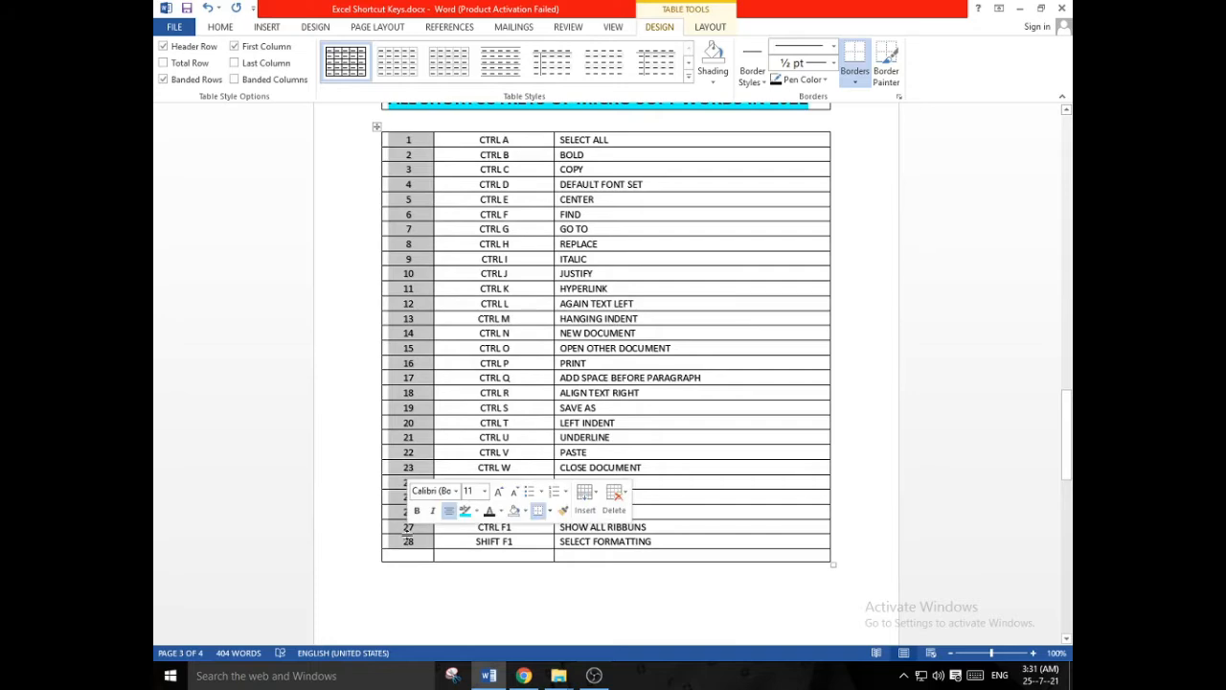
pyautogui.scroll(-8, 388, 469)
pyautogui.scroll(-5, 383, 447)
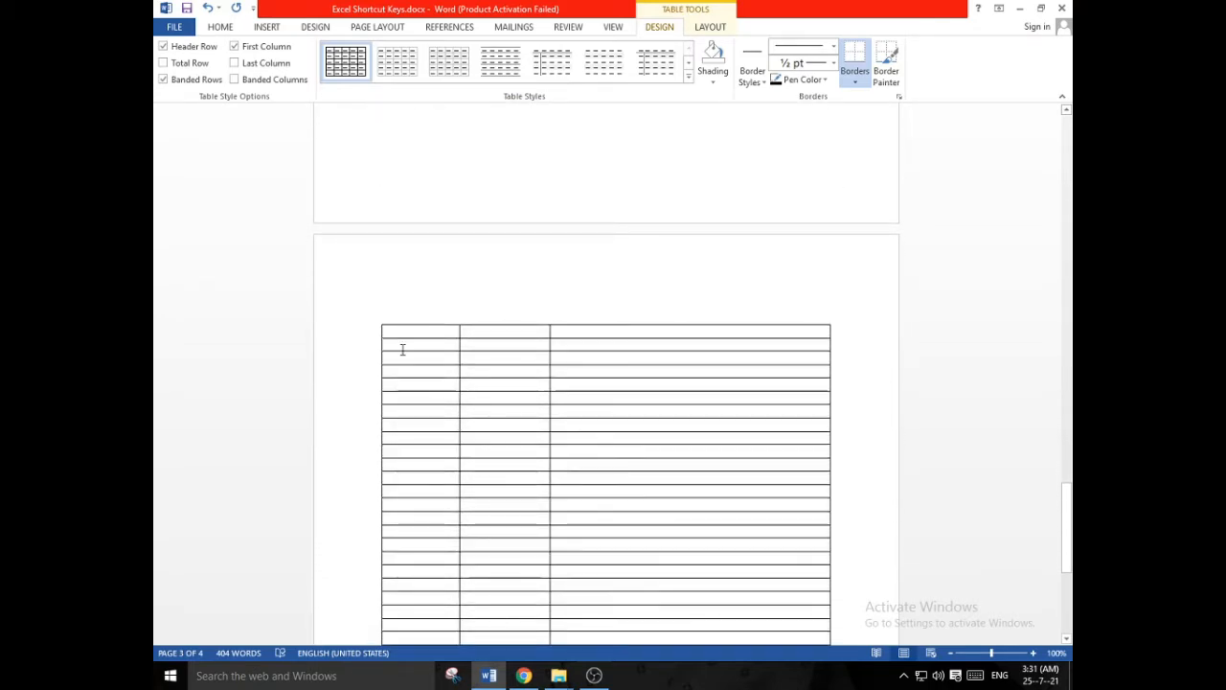
pyautogui.moveTo(402, 350); pyautogui.dragTo(416, 428)
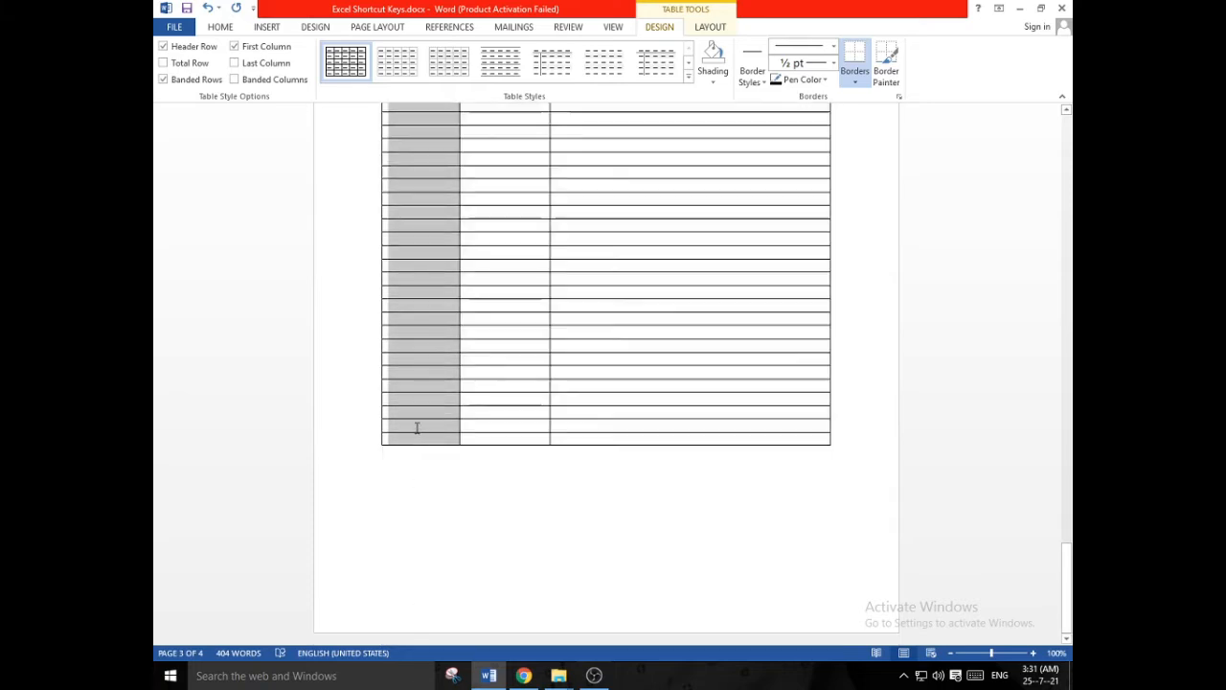
pyautogui.hotkey('ctrl', 'v')
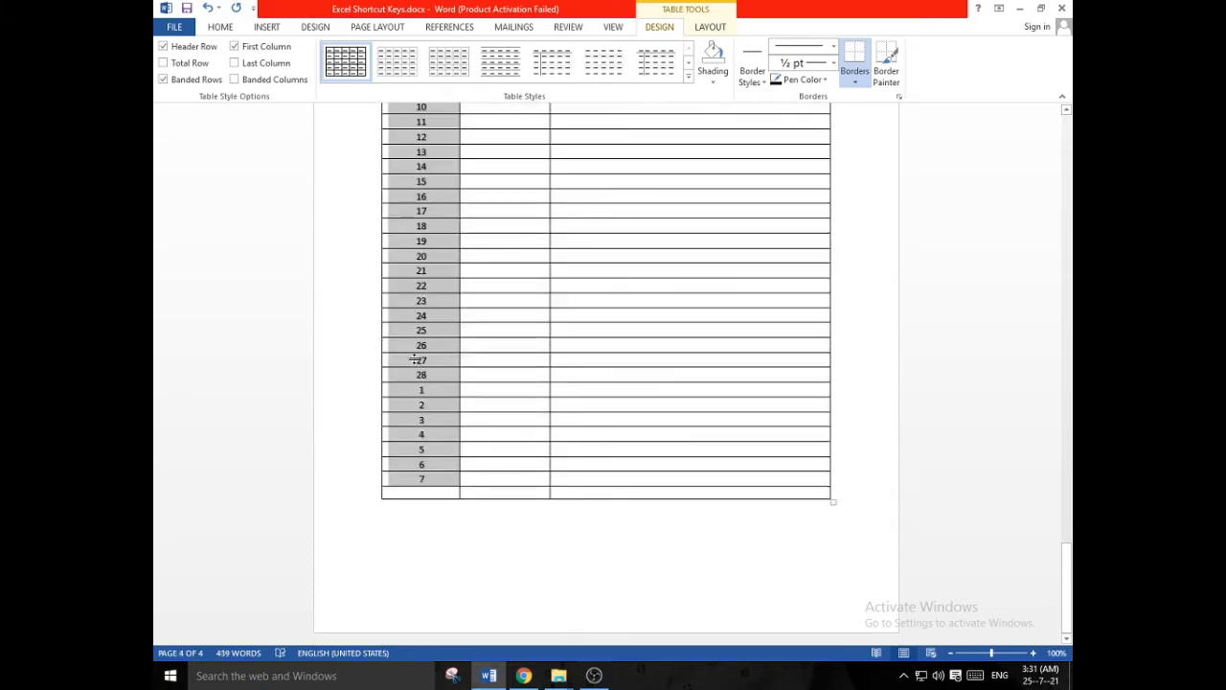
# - Copy the key combinations CTRL A to SHIFT F1 from the existing shortcut table into the second column of the new table
pyautogui.scroll(5, 414, 358)
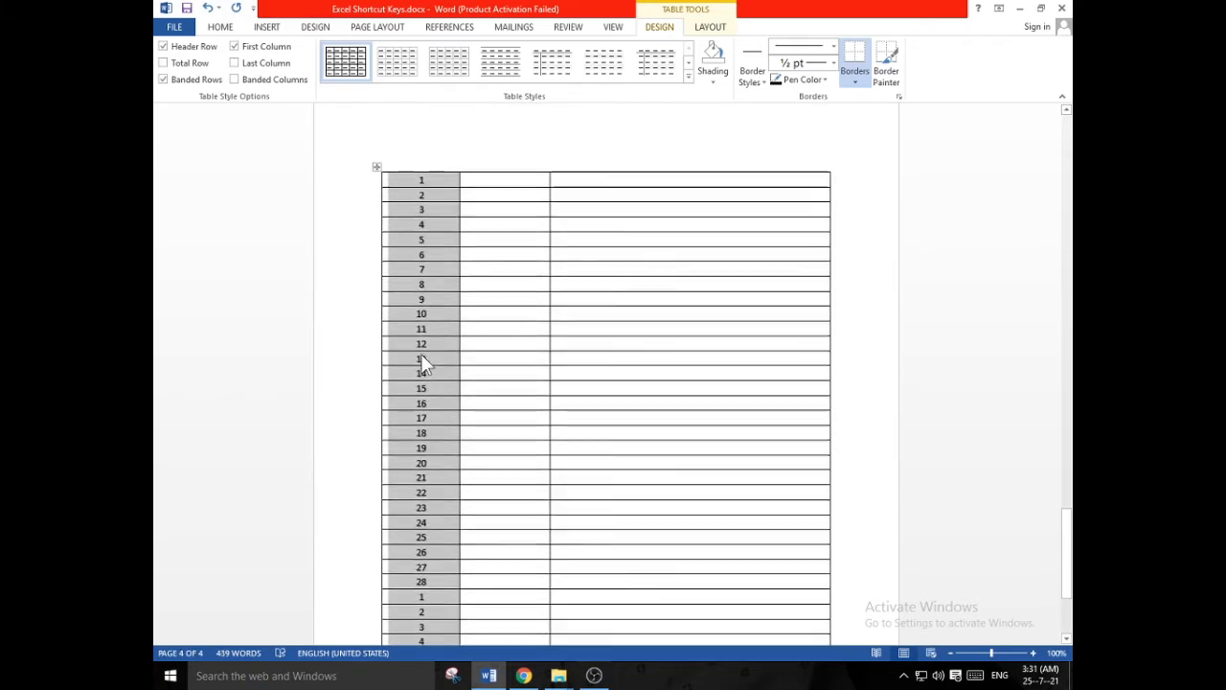
pyautogui.scroll(16, 421, 354)
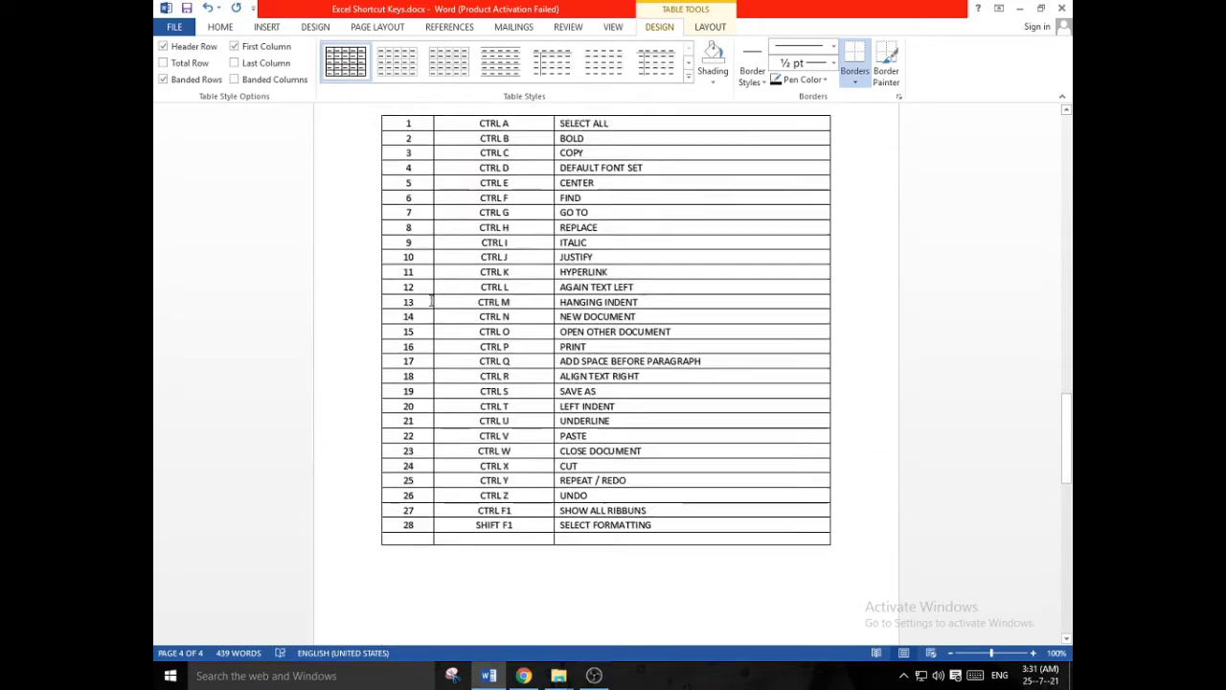
pyautogui.scroll(2, 431, 301)
pyautogui.moveTo(469, 196); pyautogui.dragTo(518, 600)
pyautogui.hotkey('ctrl', 'c')
pyautogui.scroll(-10, 514, 600)
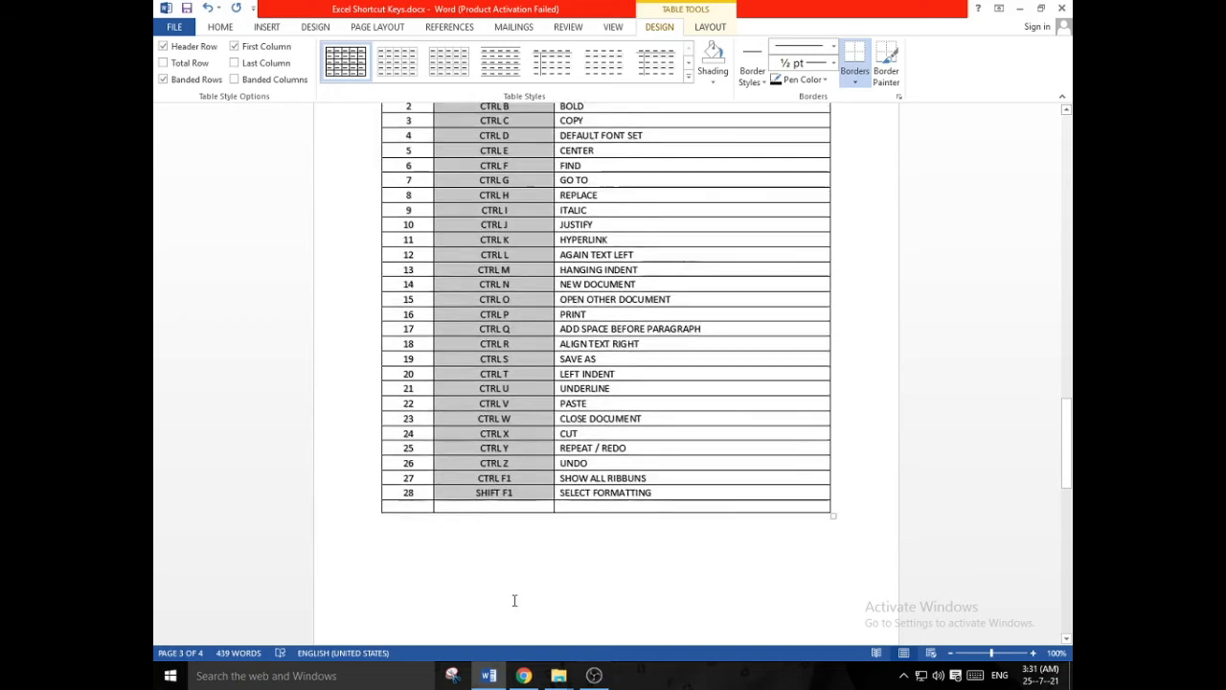
pyautogui.scroll(-2, 514, 600)
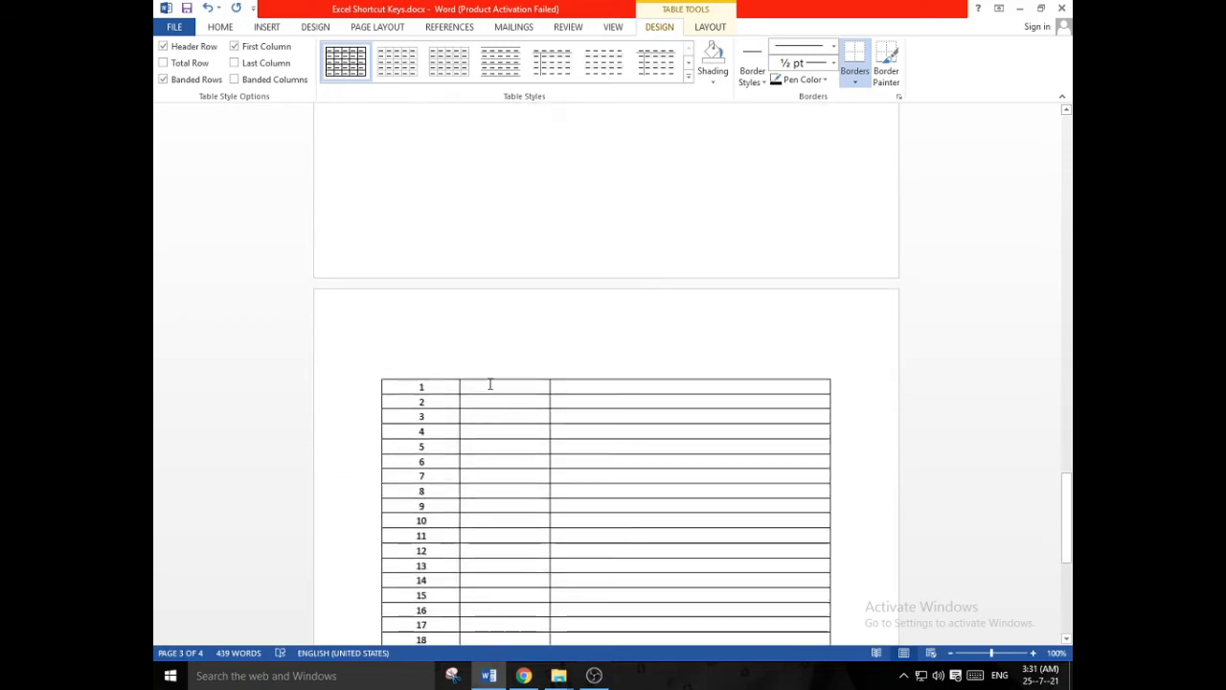
pyautogui.click(490, 386)
pyautogui.hotkey('ctrl', 'v')
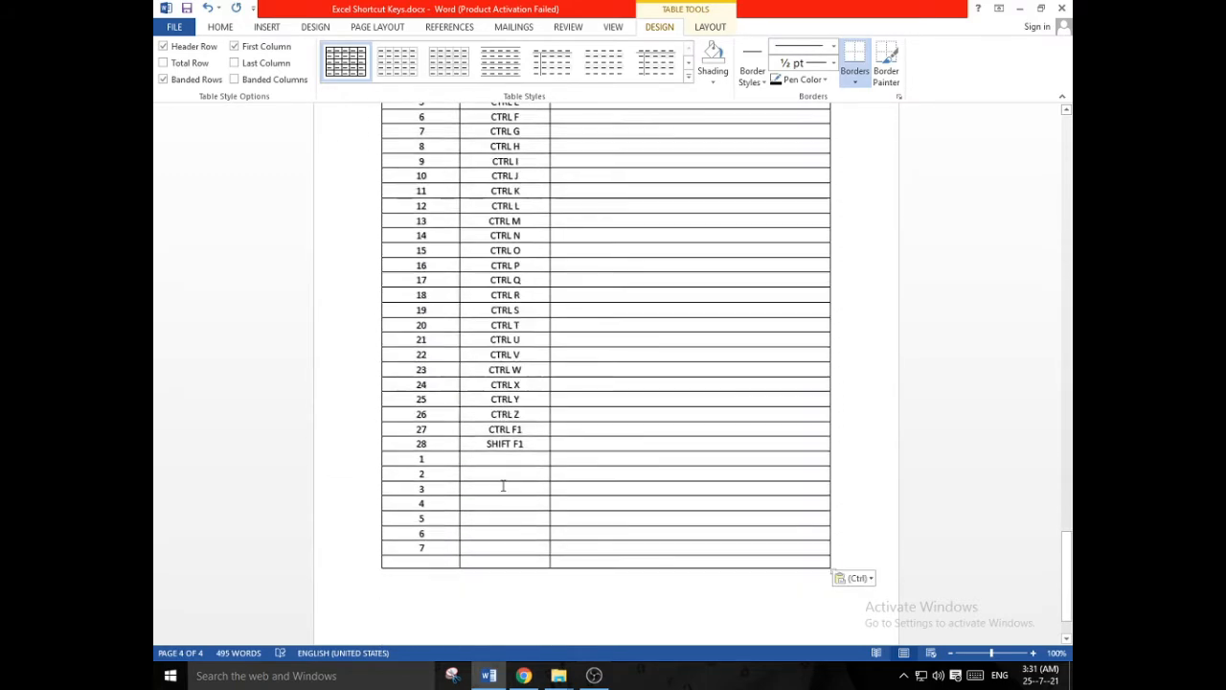
# - Clear the surplus serial numbers 1 to 7 below number 28 in the new table's first column
pyautogui.moveTo(413, 465); pyautogui.dragTo(437, 563)
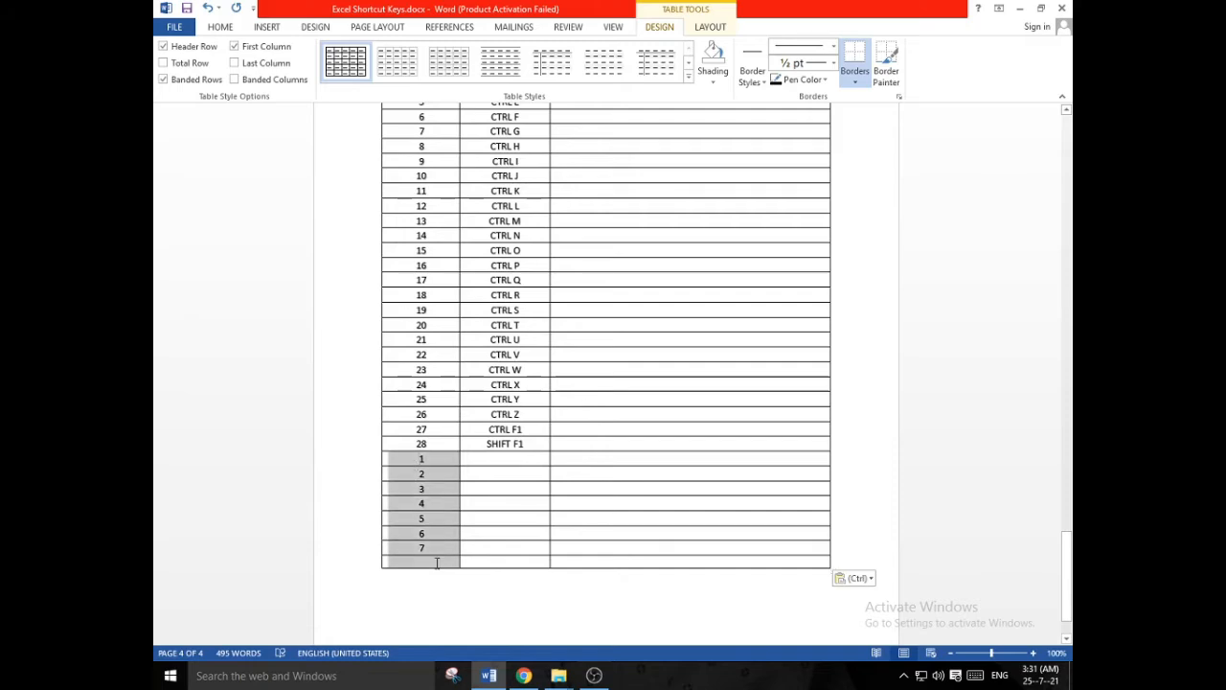
pyautogui.press('Delete')
# - Copy the descriptions SELECT ALL to SELECT FORMATTING from the existing table into the third column of the new table
pyautogui.scroll(10, 484, 549)
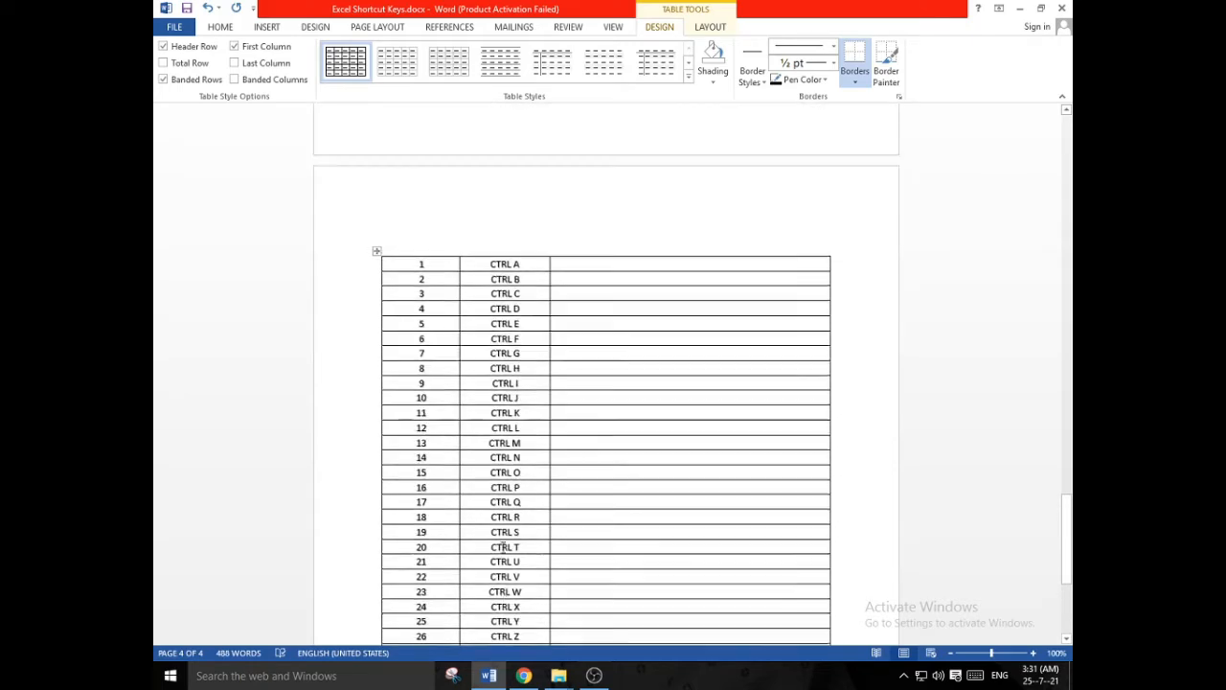
pyautogui.scroll(5, 502, 547)
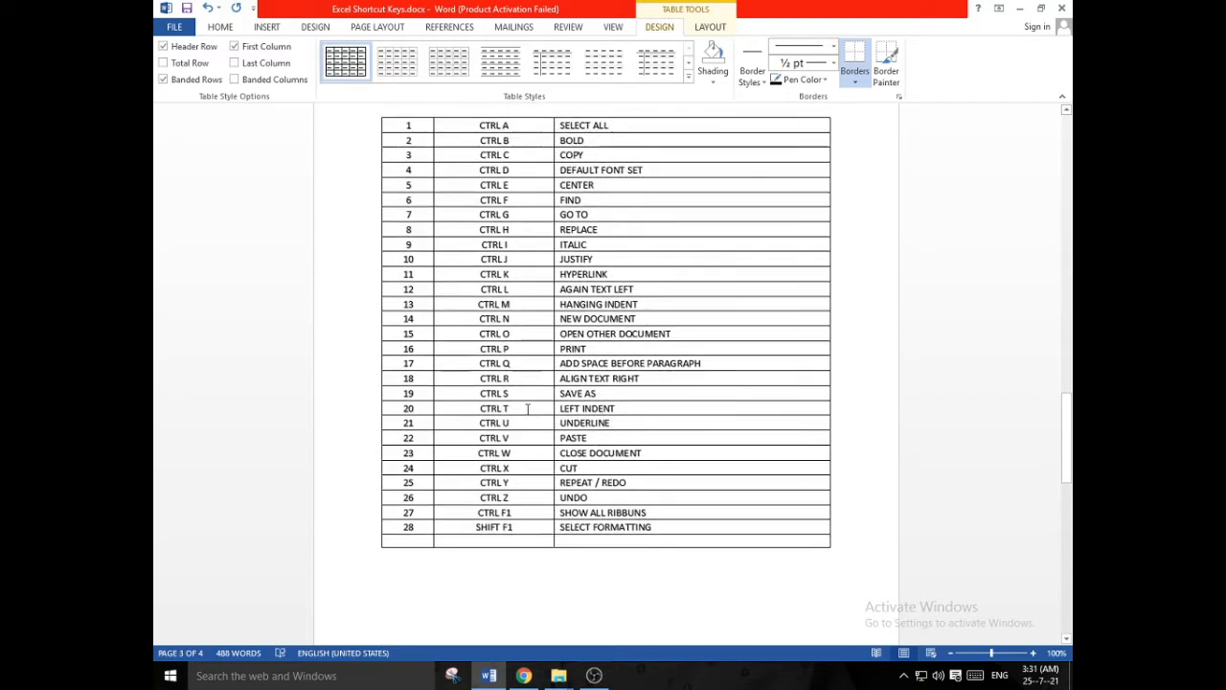
pyautogui.scroll(-2, 552, 243)
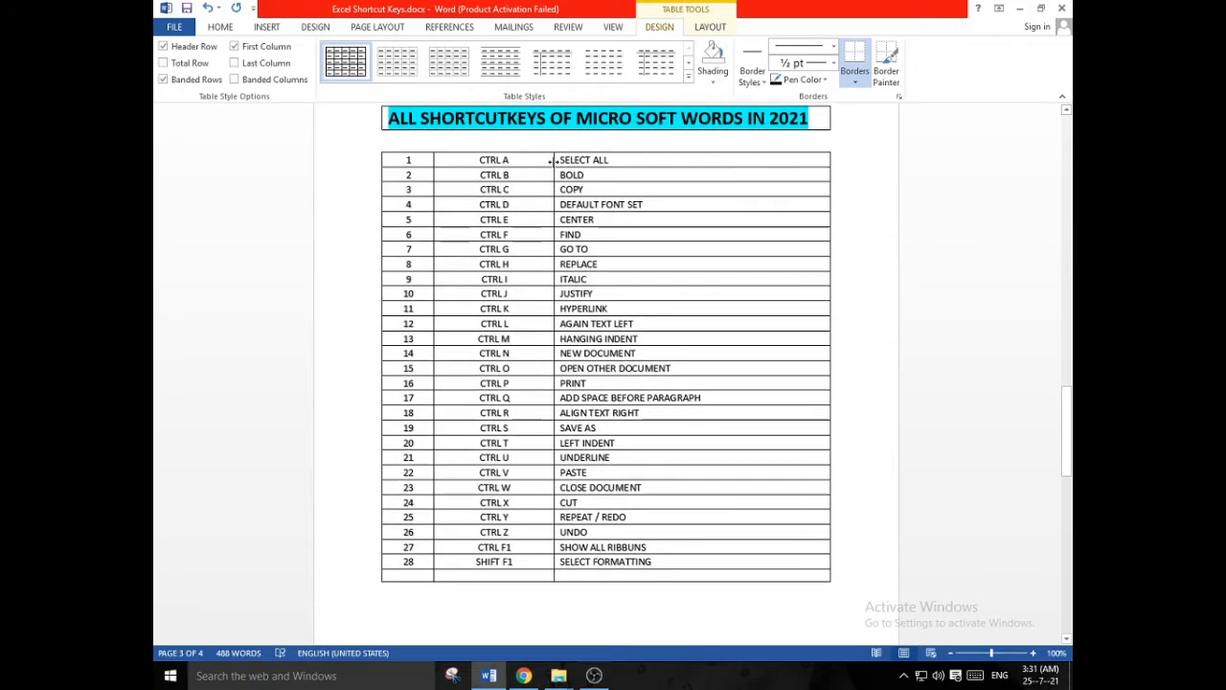
pyautogui.moveTo(555, 162)
pyautogui.mouseDown()
pyautogui.moveTo(584, 235)
pyautogui.moveTo(631, 559)
pyautogui.mouseUp()
pyautogui.scroll(-15, 629, 554)
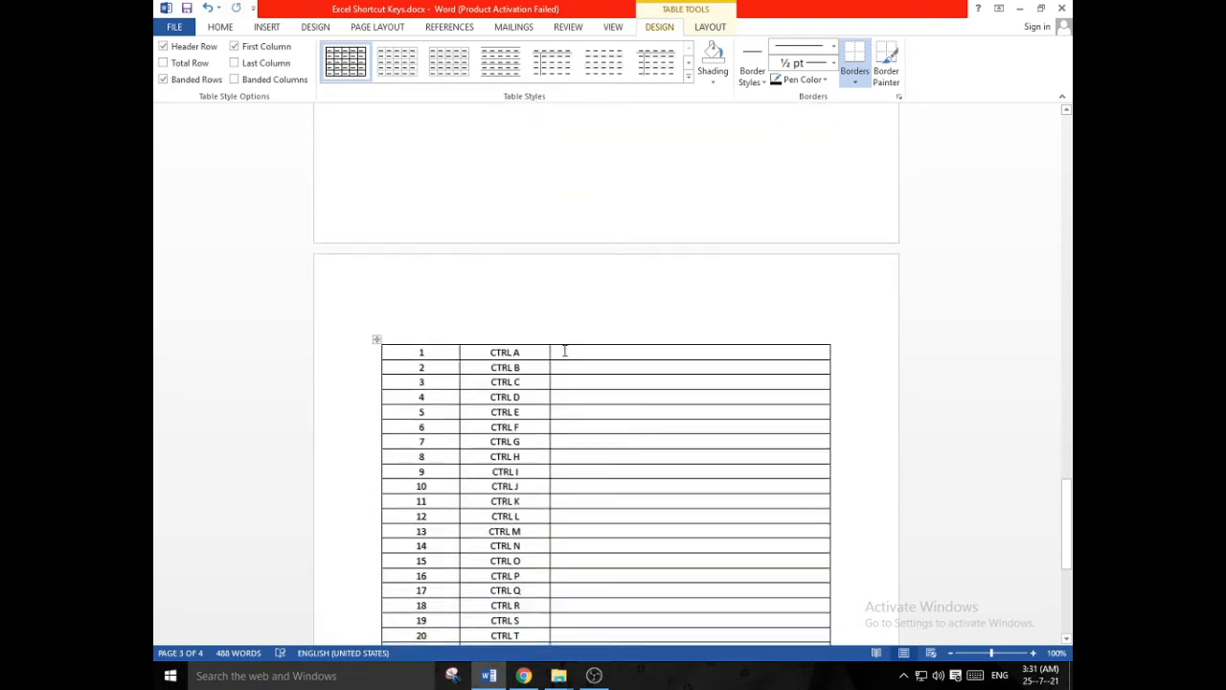
pyautogui.hotkey('ctrl', 'v')
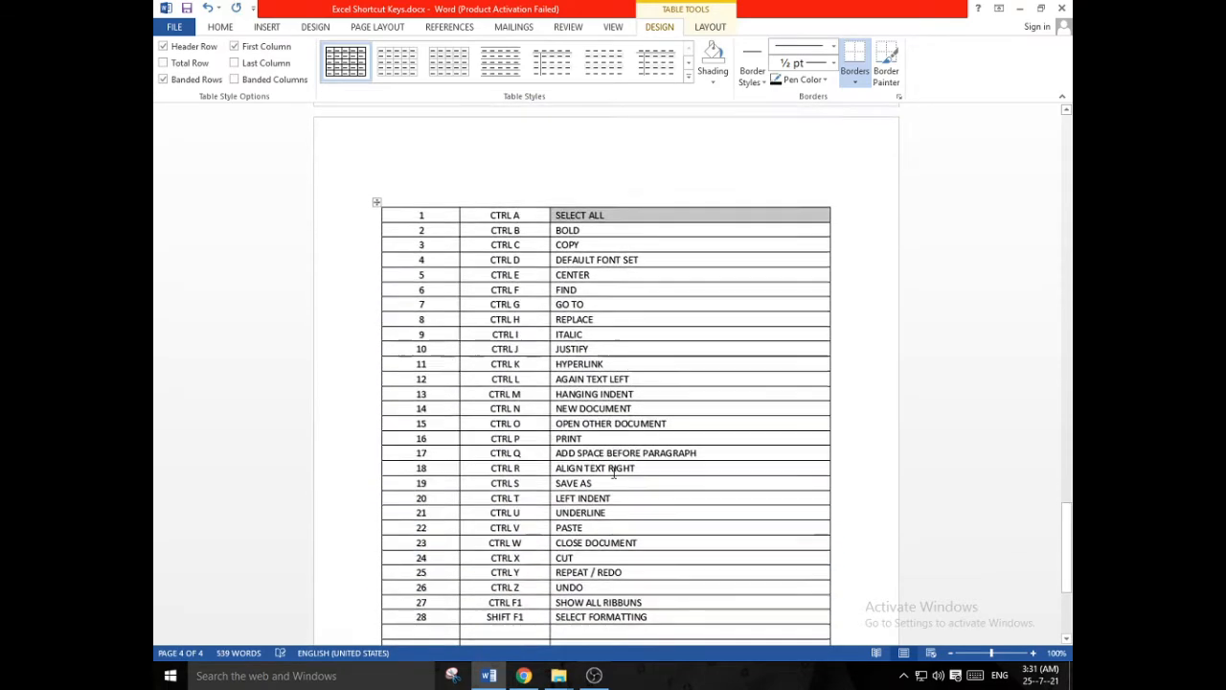
# - Add two blank lines above the new shortcut table and insert a one-cell table there for the title
pyautogui.click(405, 380)
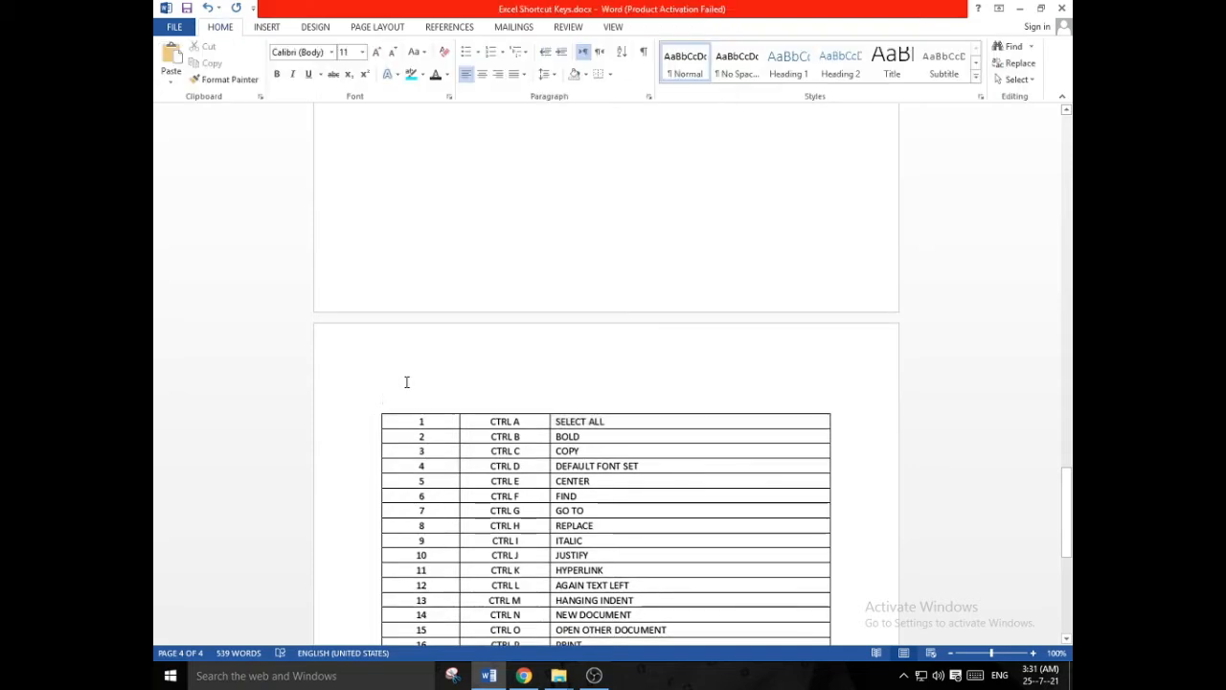
pyautogui.press('Return')
pyautogui.press('Return')
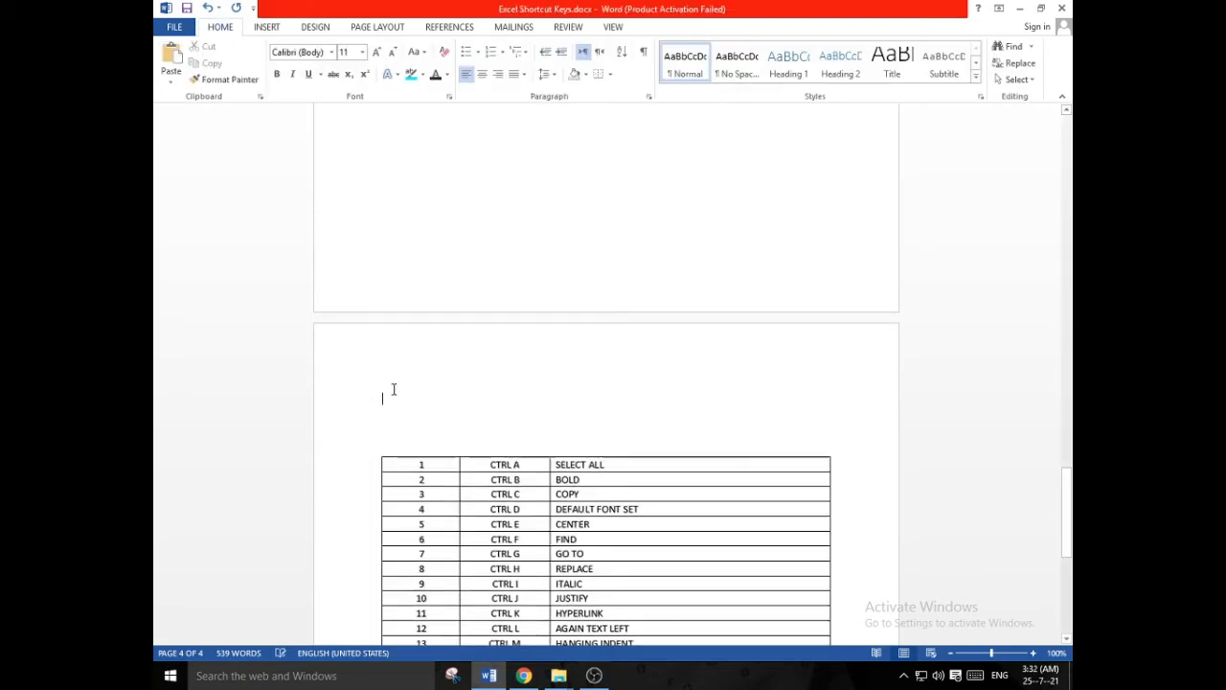
pyautogui.click(265, 27)
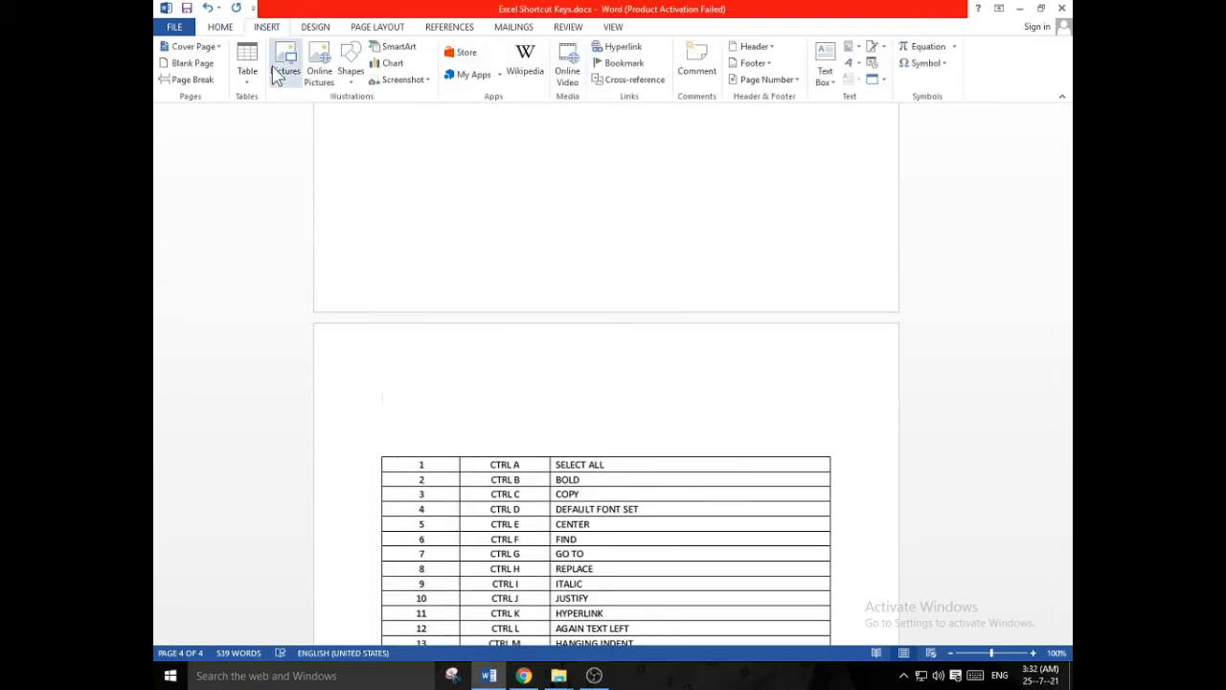
pyautogui.click(248, 72)
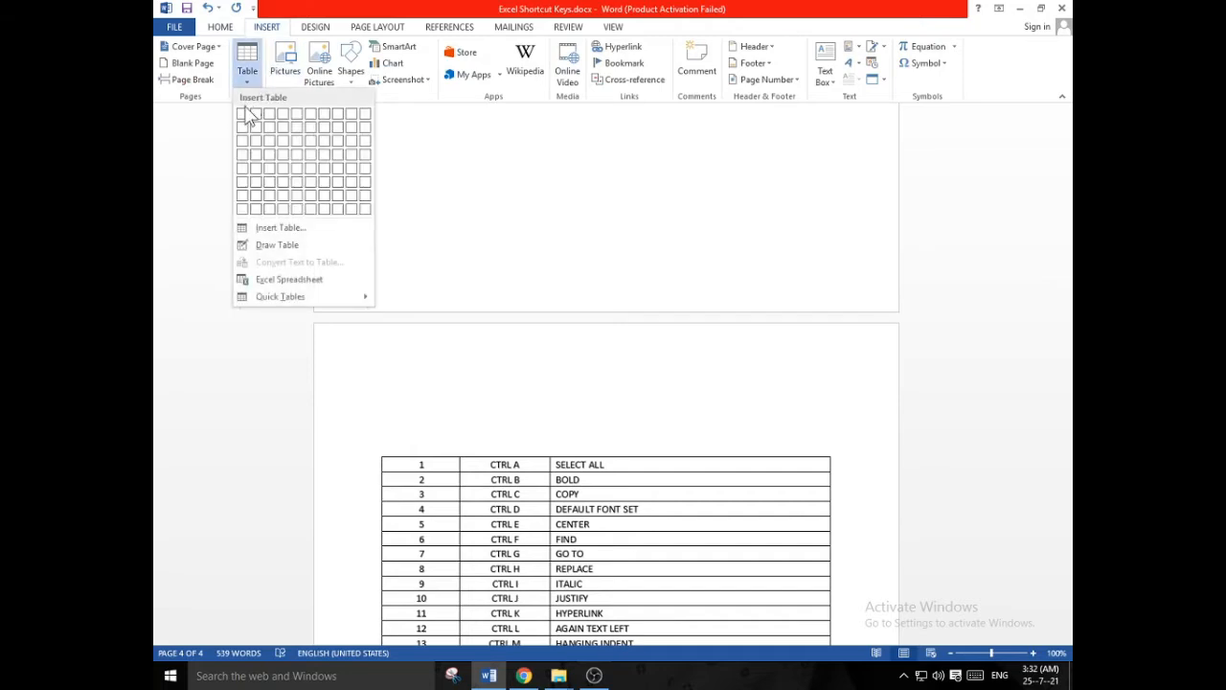
pyautogui.click(245, 113)
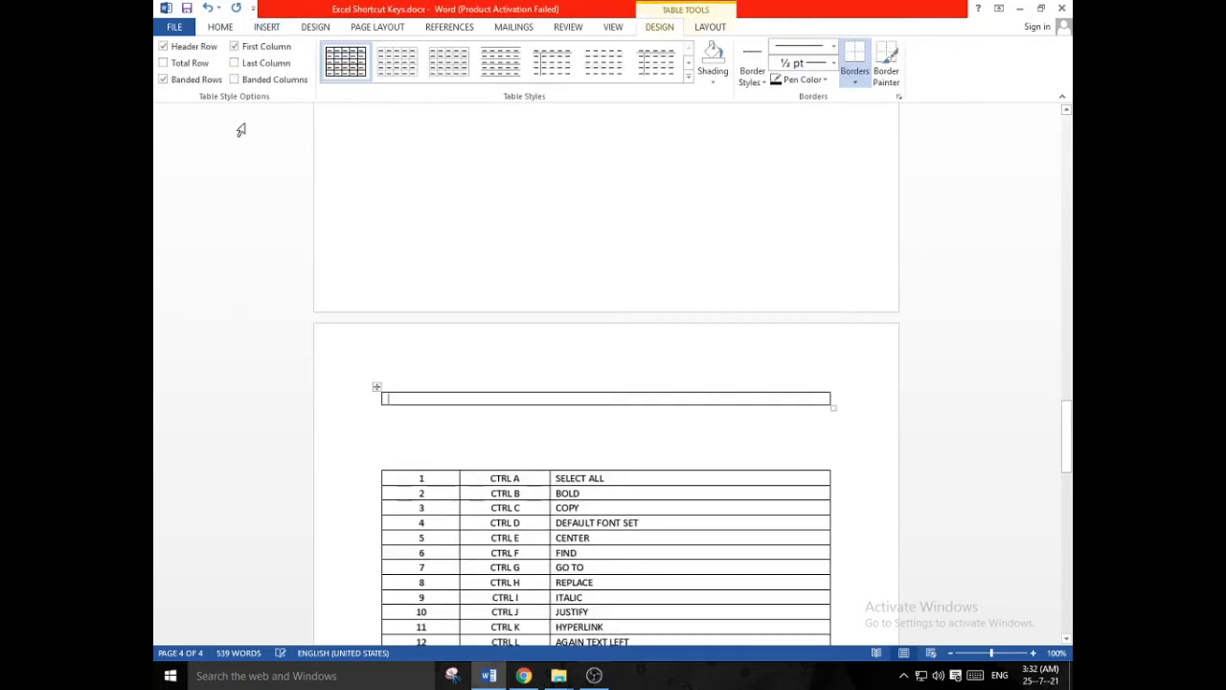
# - Delete two of the blank lines between the one-cell table and the shortcut table
pyautogui.click(381, 435)
pyautogui.press('BackSpace')
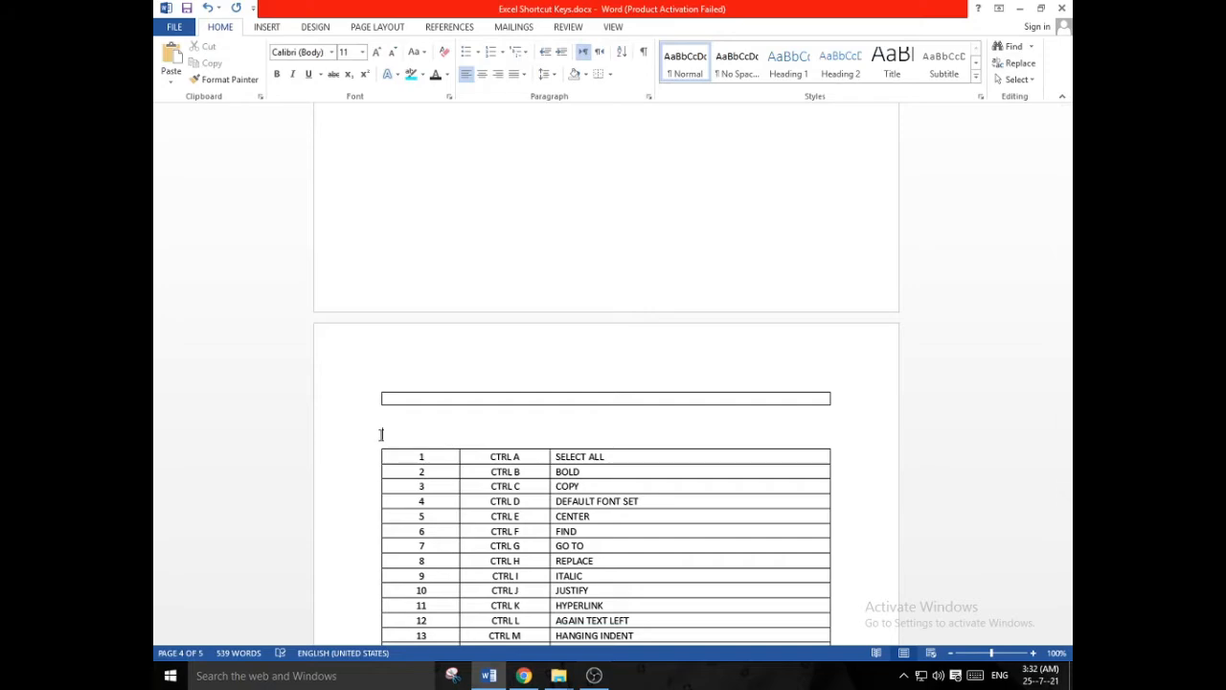
pyautogui.press('BackSpace')
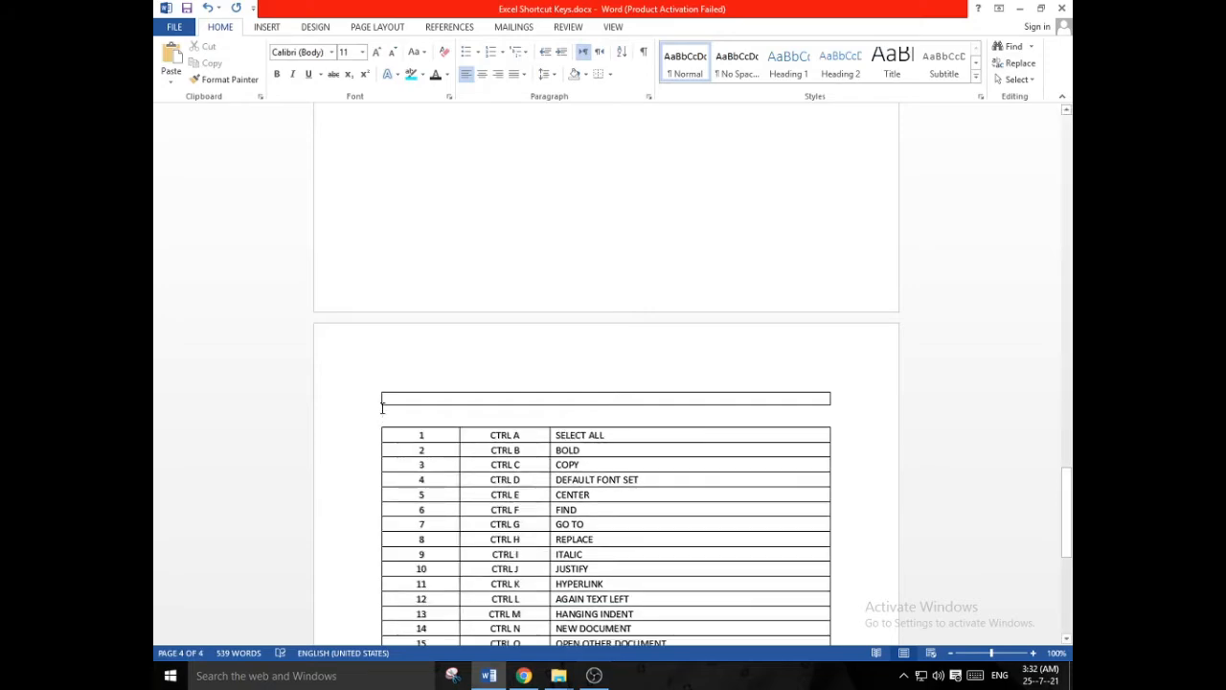
# - Enter the title "All SHORTCUT OF MICROSOFT WORD IN 2021" in the one-cell table
pyautogui.click(398, 398)
pyautogui.scroll(6, 457, 367)
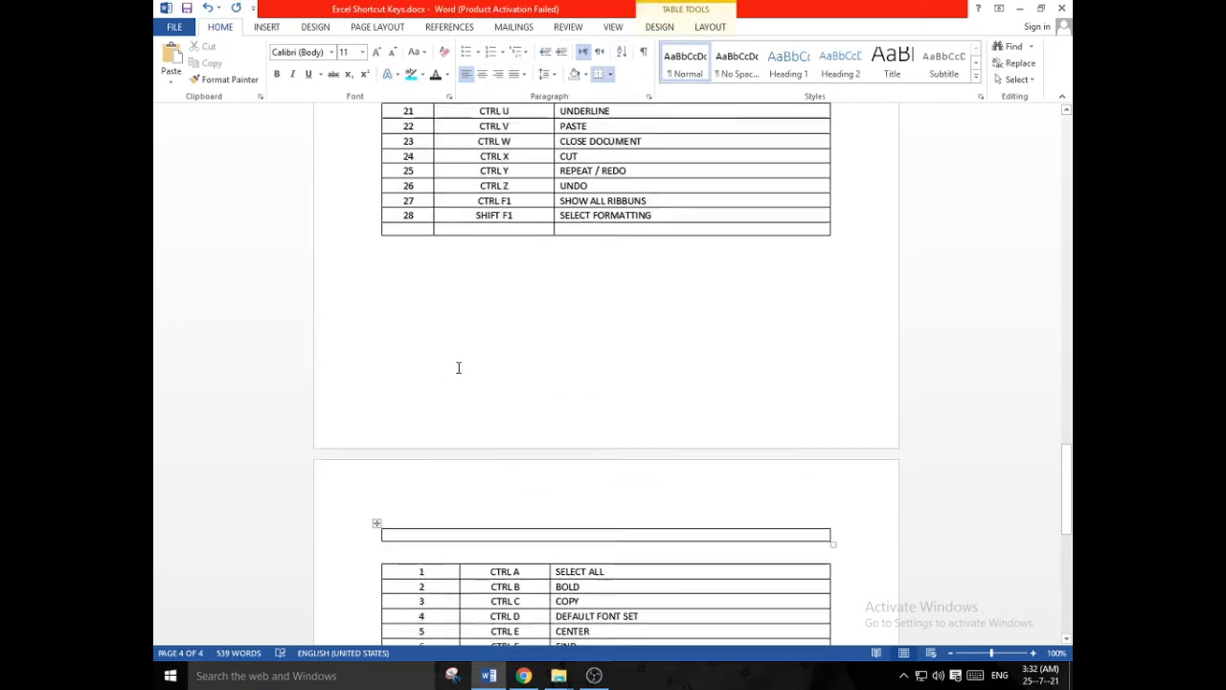
pyautogui.scroll(3, 458, 367)
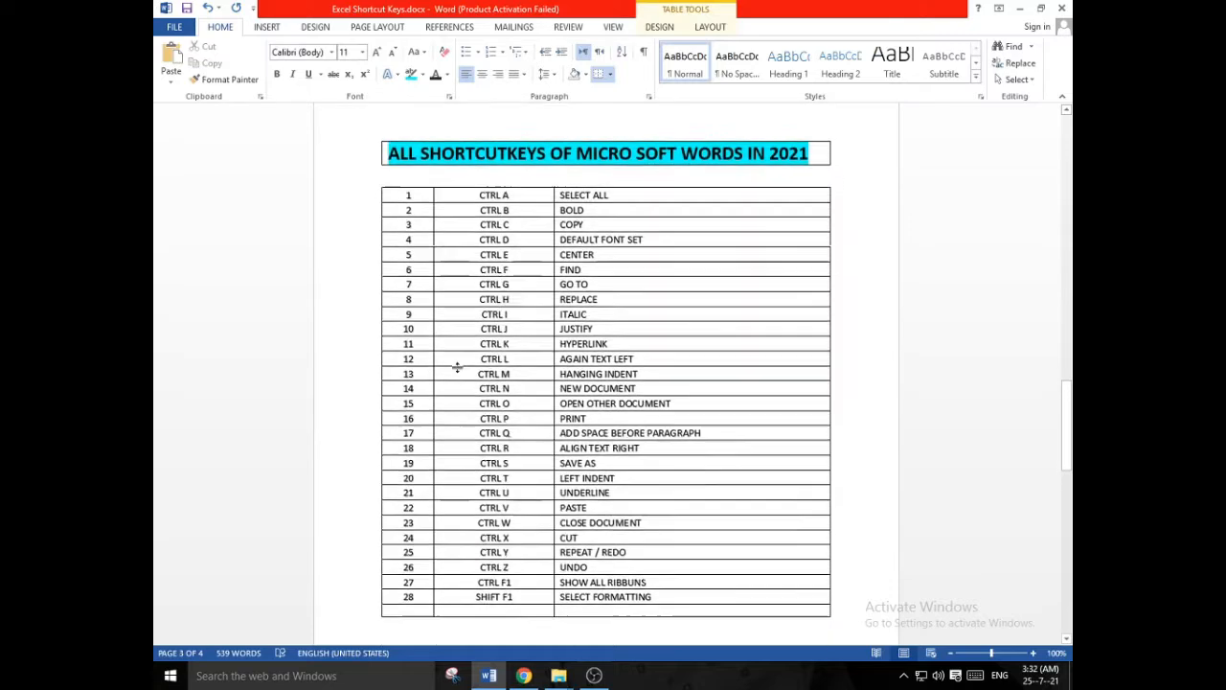
pyautogui.scroll(-8, 458, 366)
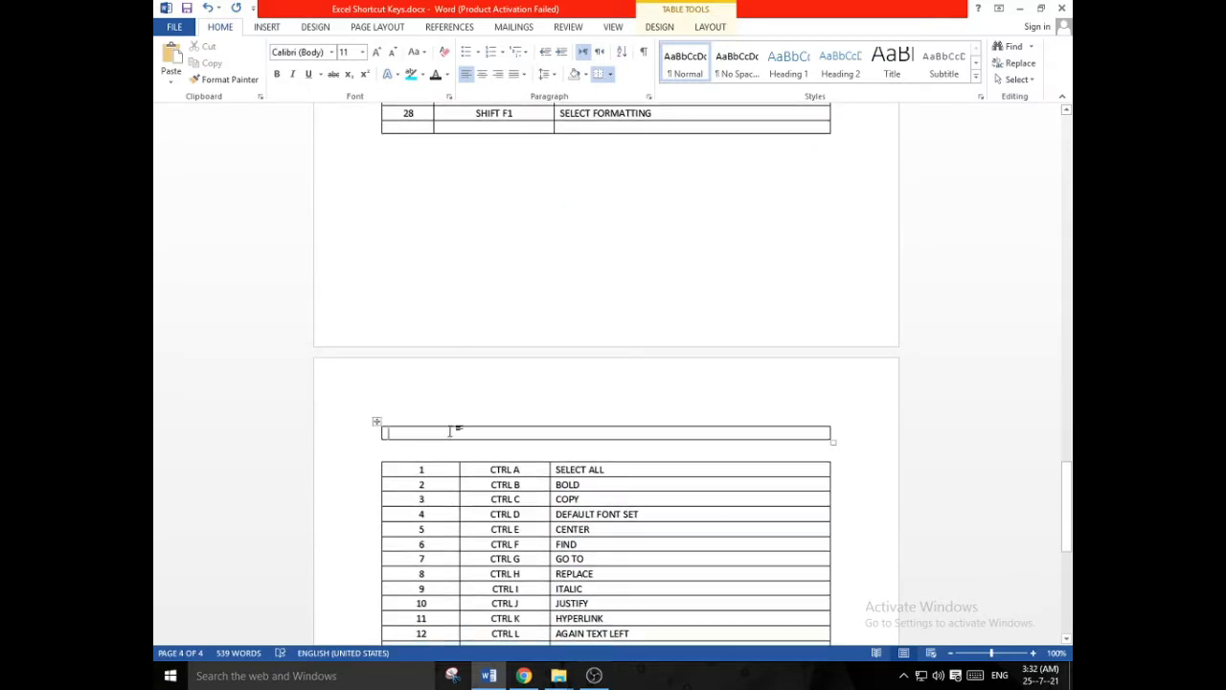
pyautogui.write('A')
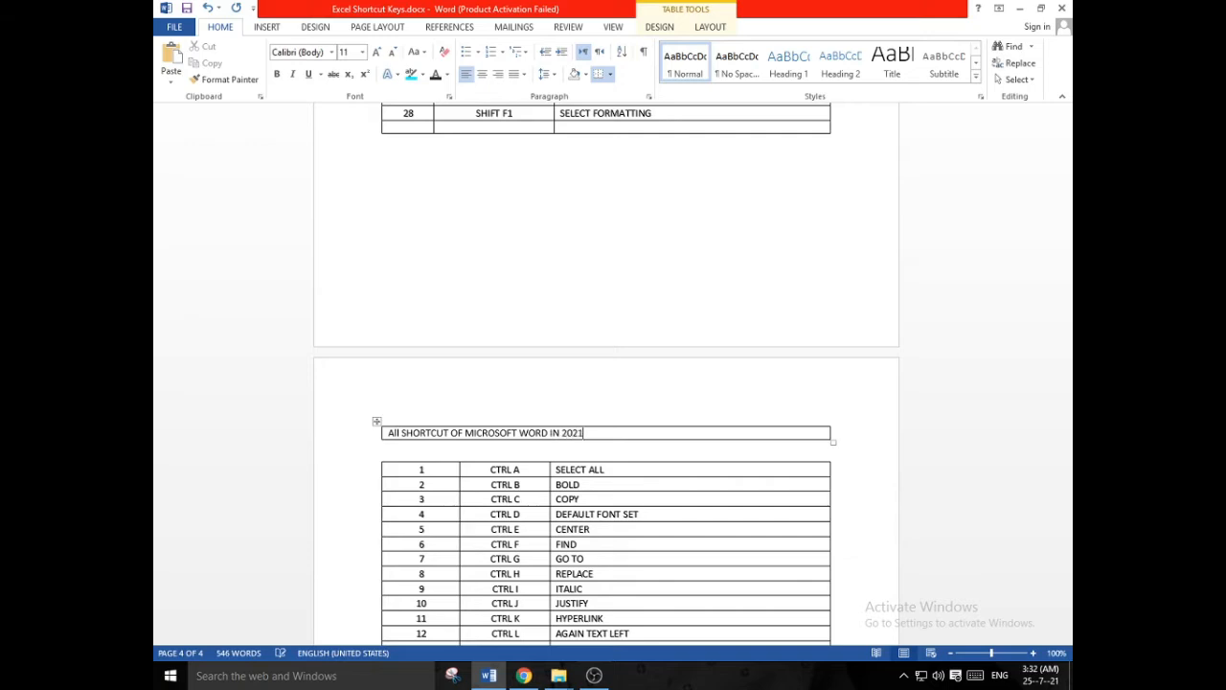
pyautogui.press('Return')
pyautogui.press('BackSpace')
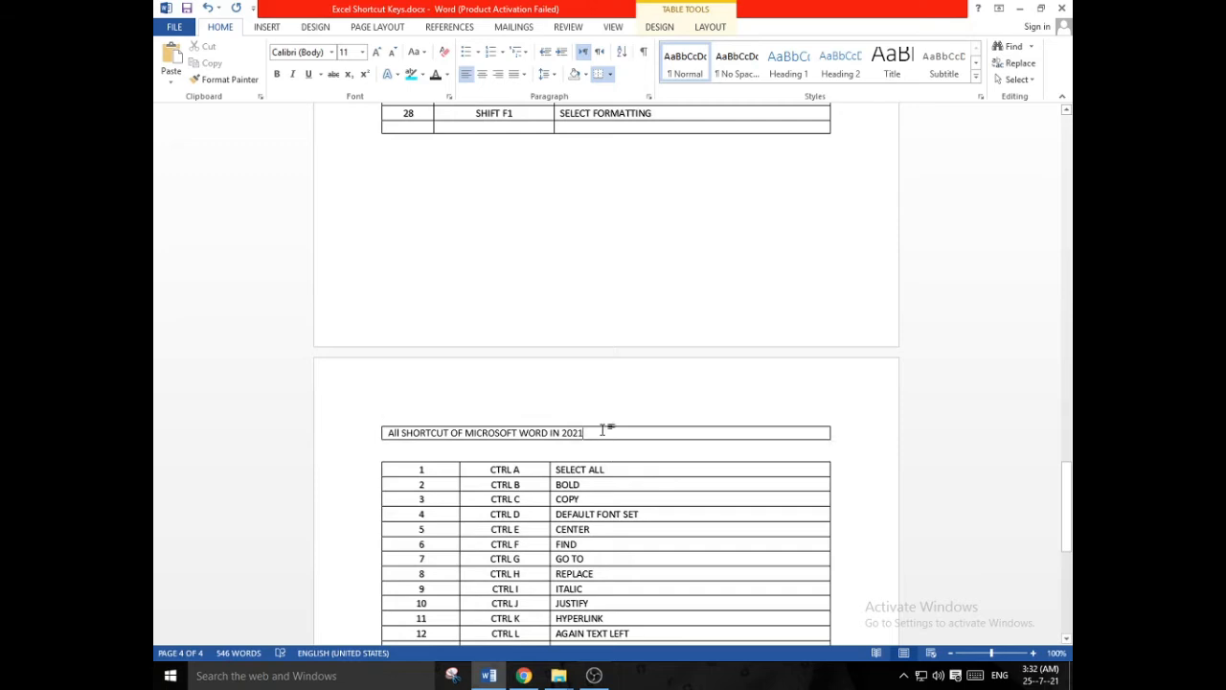
# - Format the title as bold 24 pt text with turquoise highlighting, and choose a dark blue font colour
pyautogui.moveTo(603, 429); pyautogui.dragTo(411, 437)
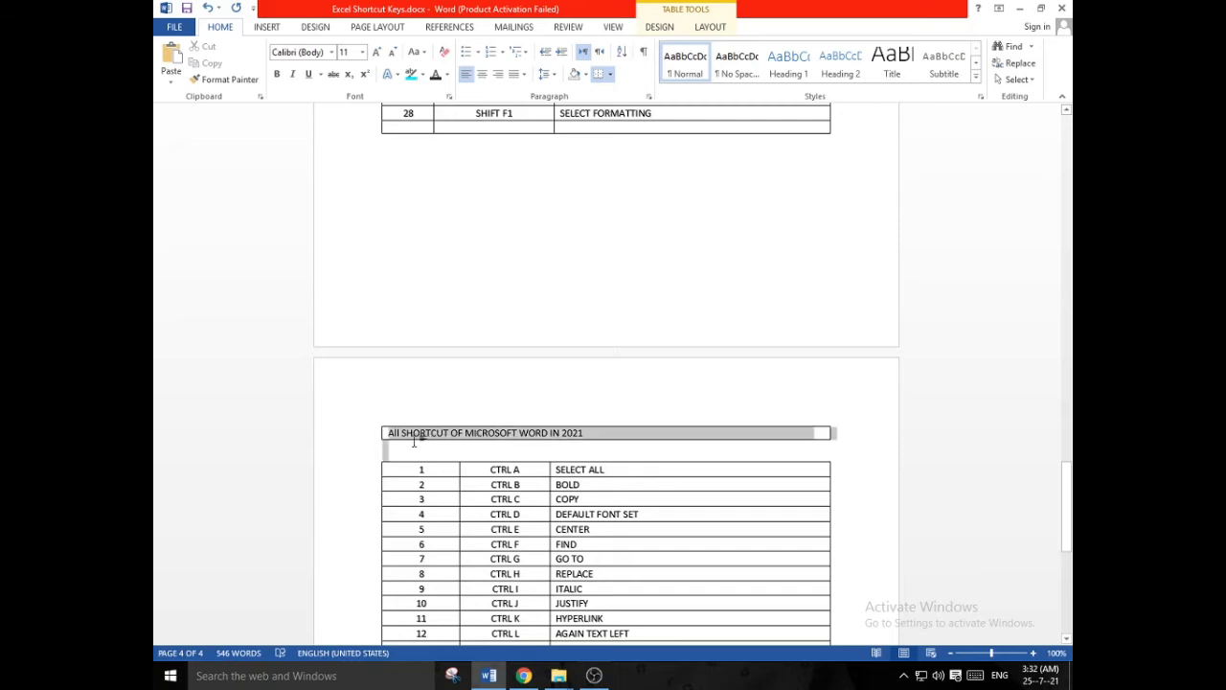
pyautogui.click(277, 75)
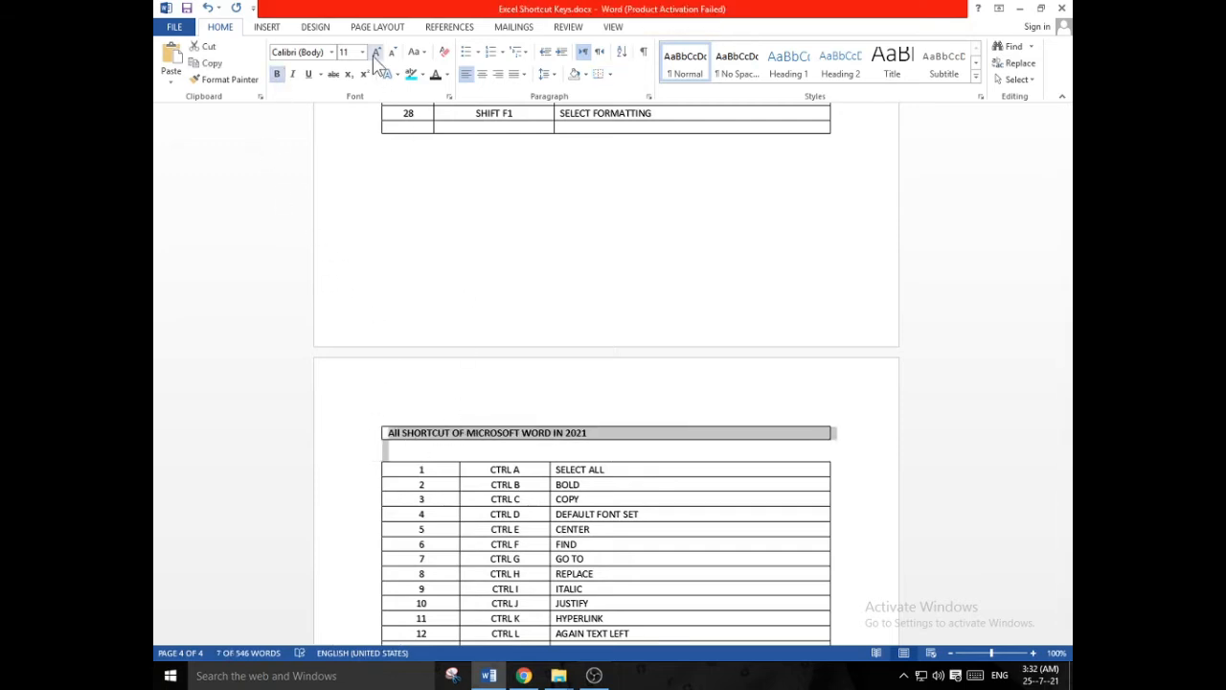
pyautogui.click(376, 51)
pyautogui.click(376, 52)
pyautogui.click(376, 52)
pyautogui.click(376, 52)
pyautogui.click(376, 52)
pyautogui.click(377, 52)
pyautogui.click(376, 52)
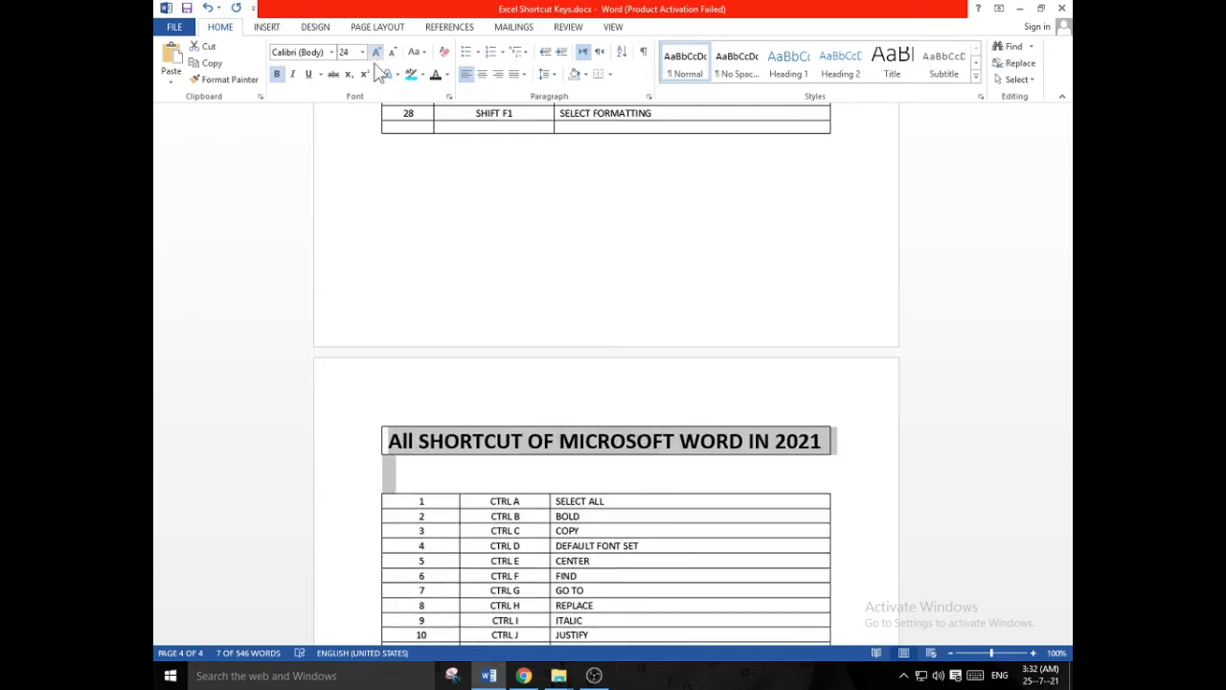
pyautogui.click(411, 74)
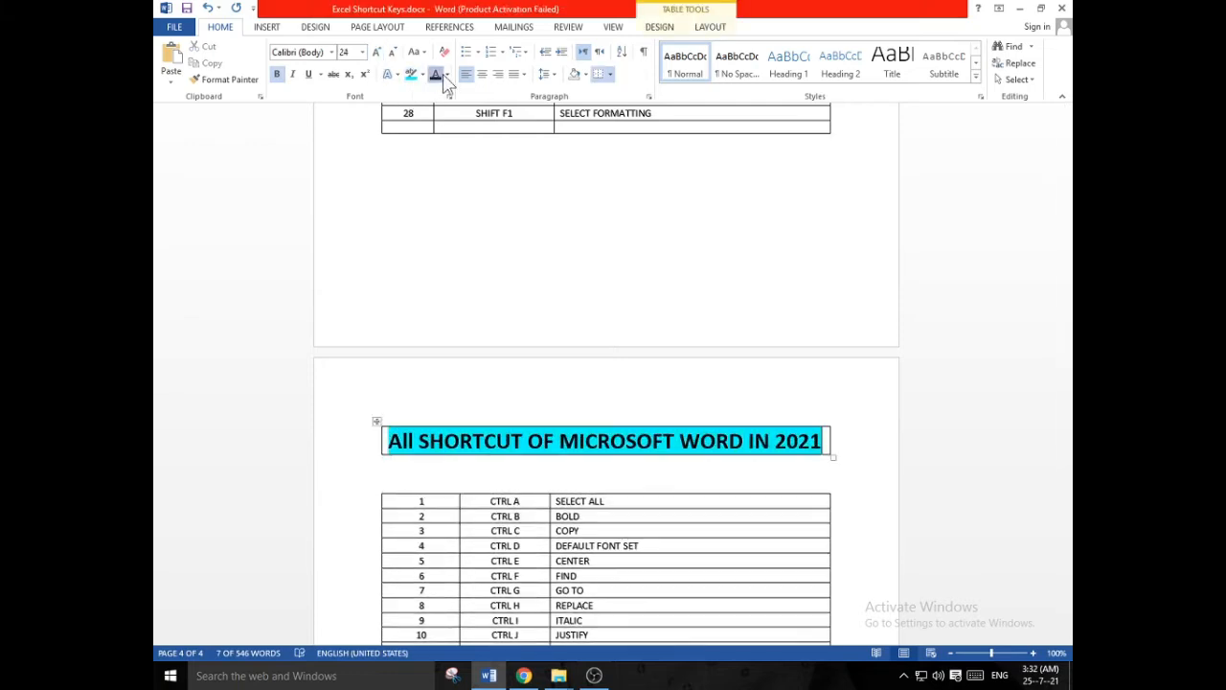
pyautogui.click(446, 74)
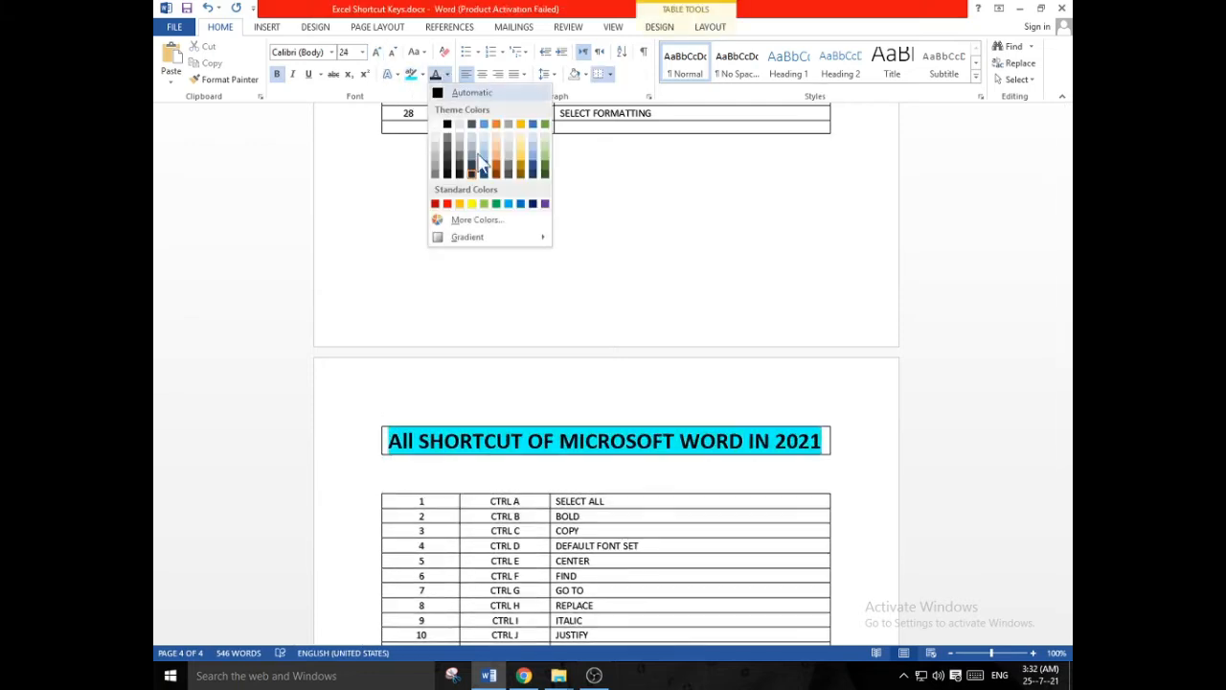
pyautogui.click(531, 176)
# - Make the text in the 28 filled rows of the new shortcut table bold and one font size larger
pyautogui.scroll(-4, 578, 366)
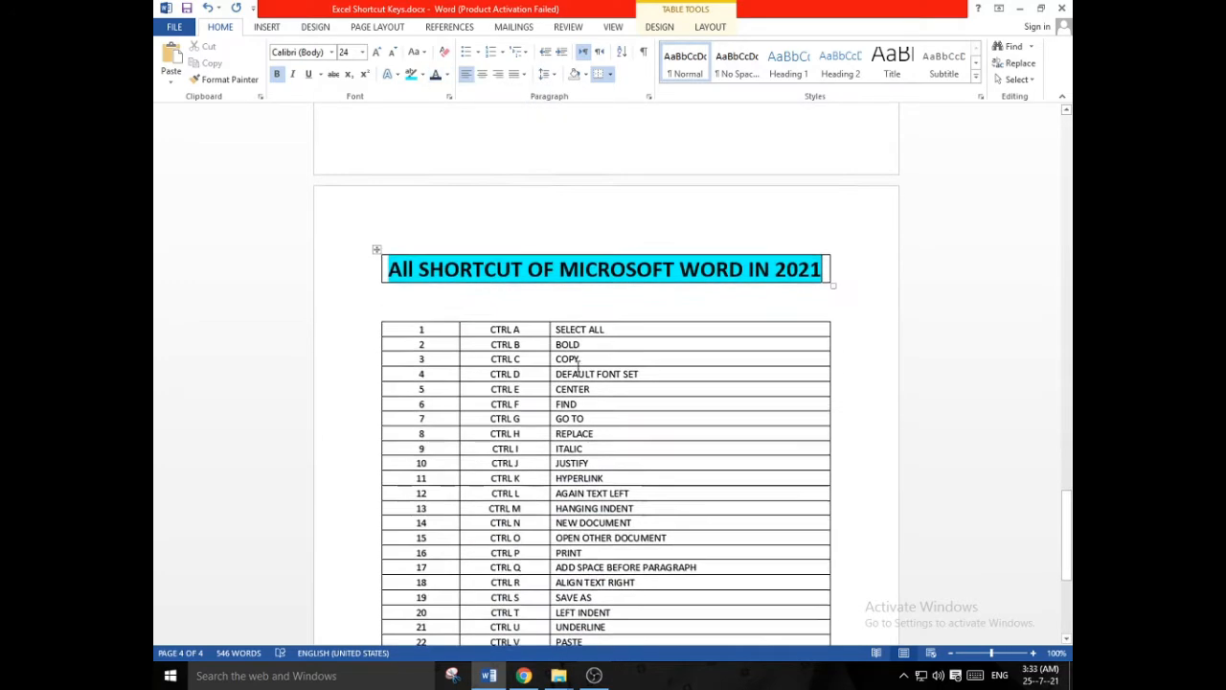
pyautogui.click(420, 294)
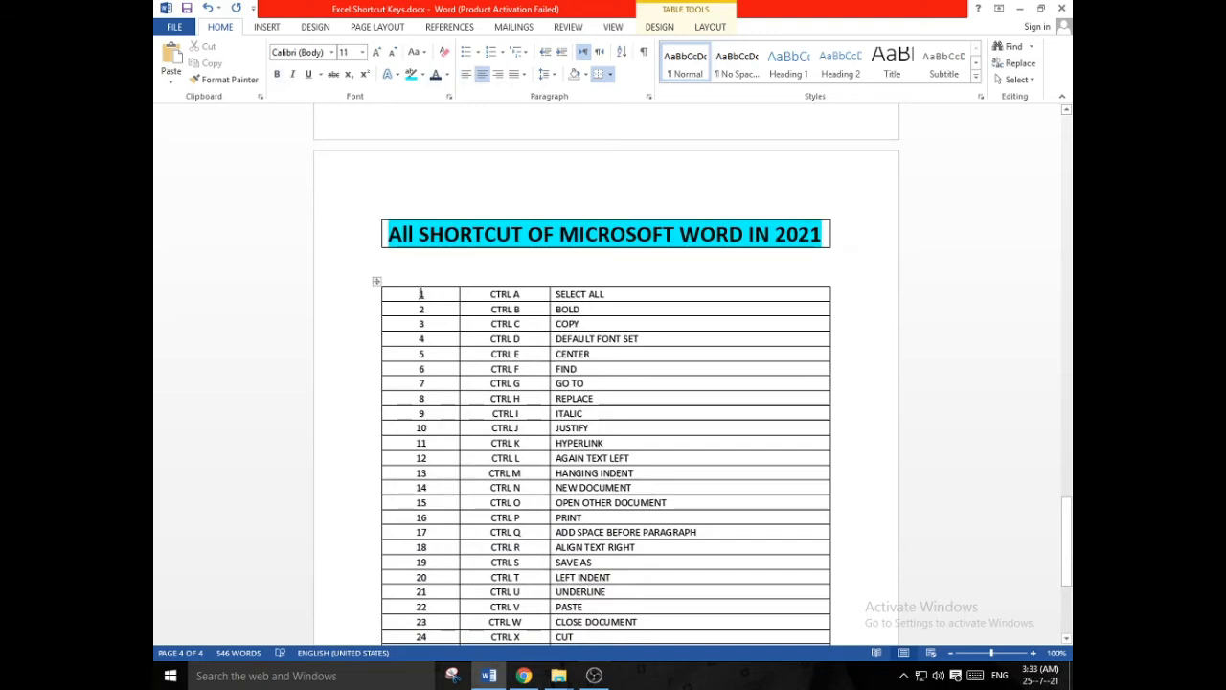
pyautogui.moveTo(599, 496); pyautogui.dragTo(632, 426)
pyautogui.scroll(2, 465, 296)
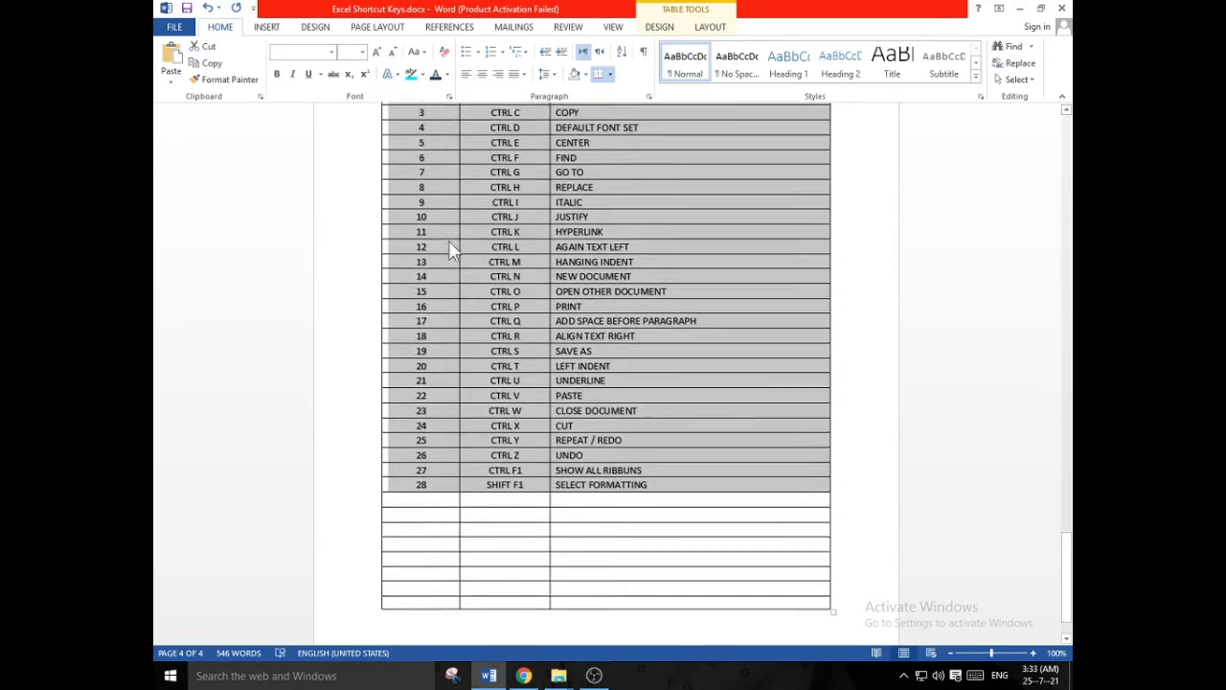
pyautogui.click(377, 54)
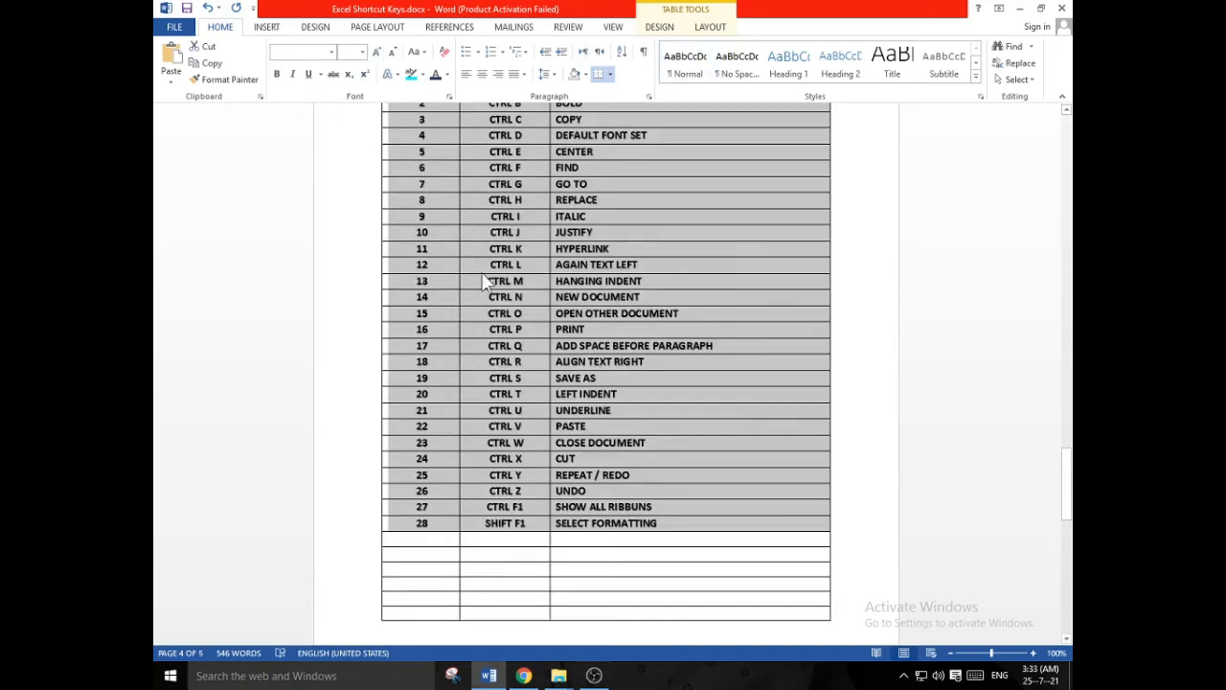
pyautogui.scroll(3, 484, 281)
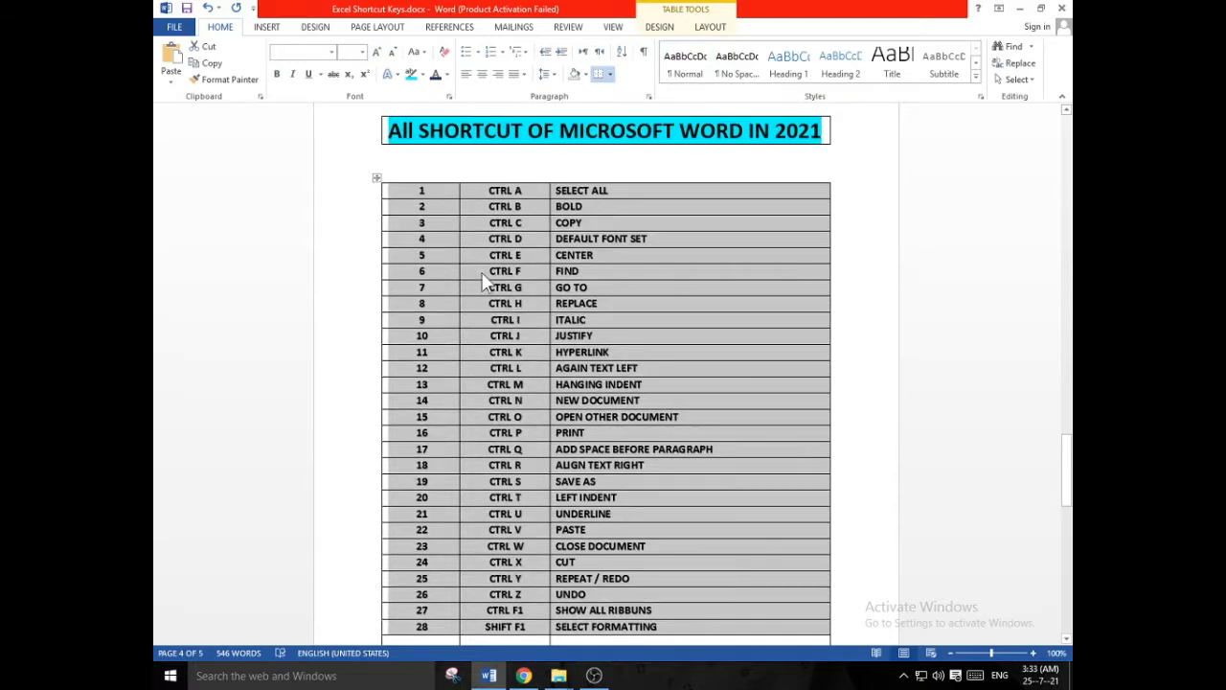
# - Highlight the text in the 28 filled rows of the new shortcut table in yellow
pyautogui.click(391, 77)
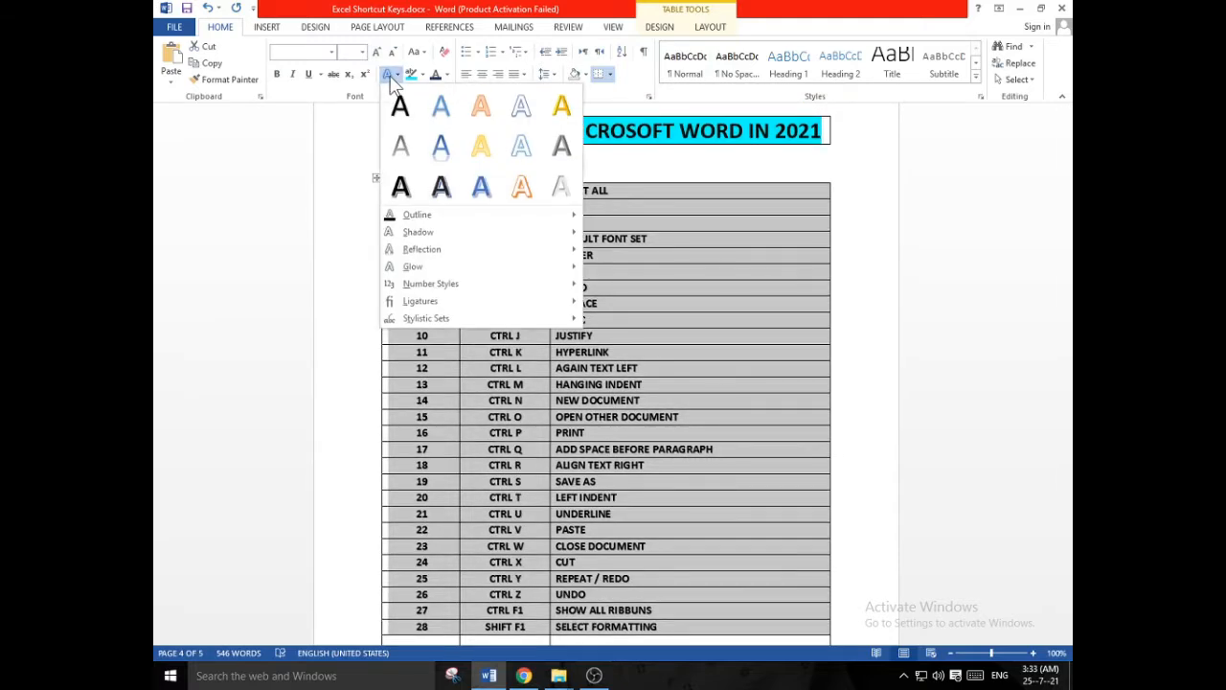
pyautogui.click(392, 77)
pyautogui.click(423, 75)
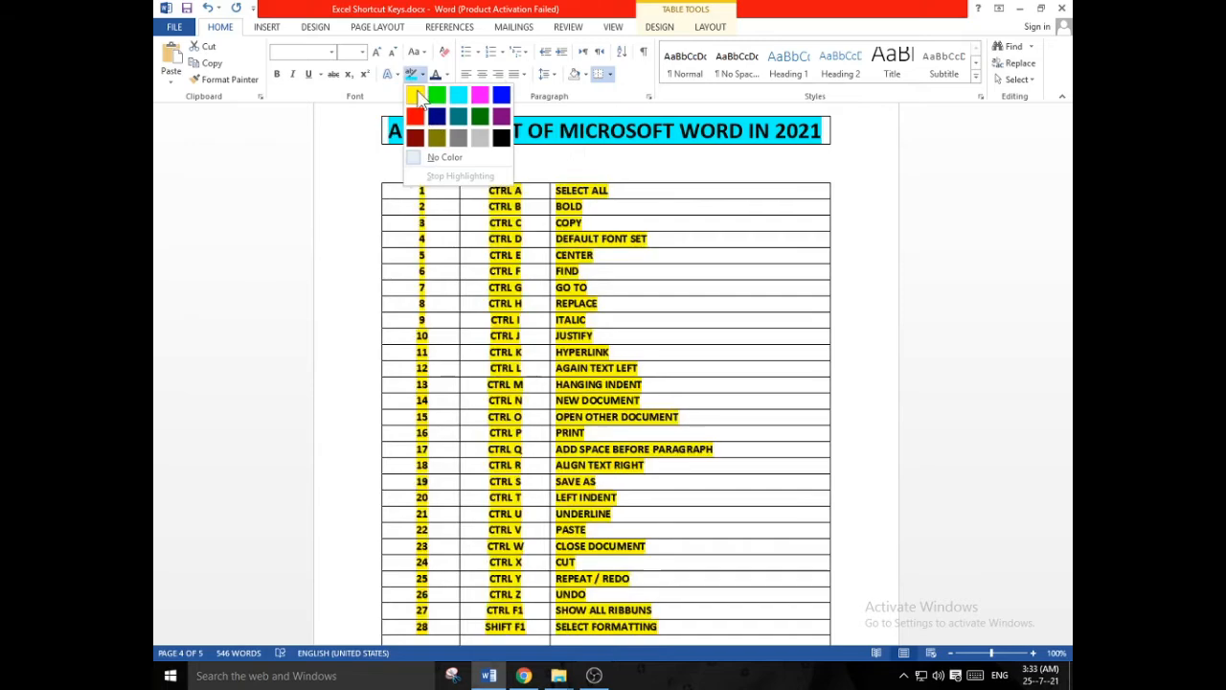
pyautogui.click(415, 96)
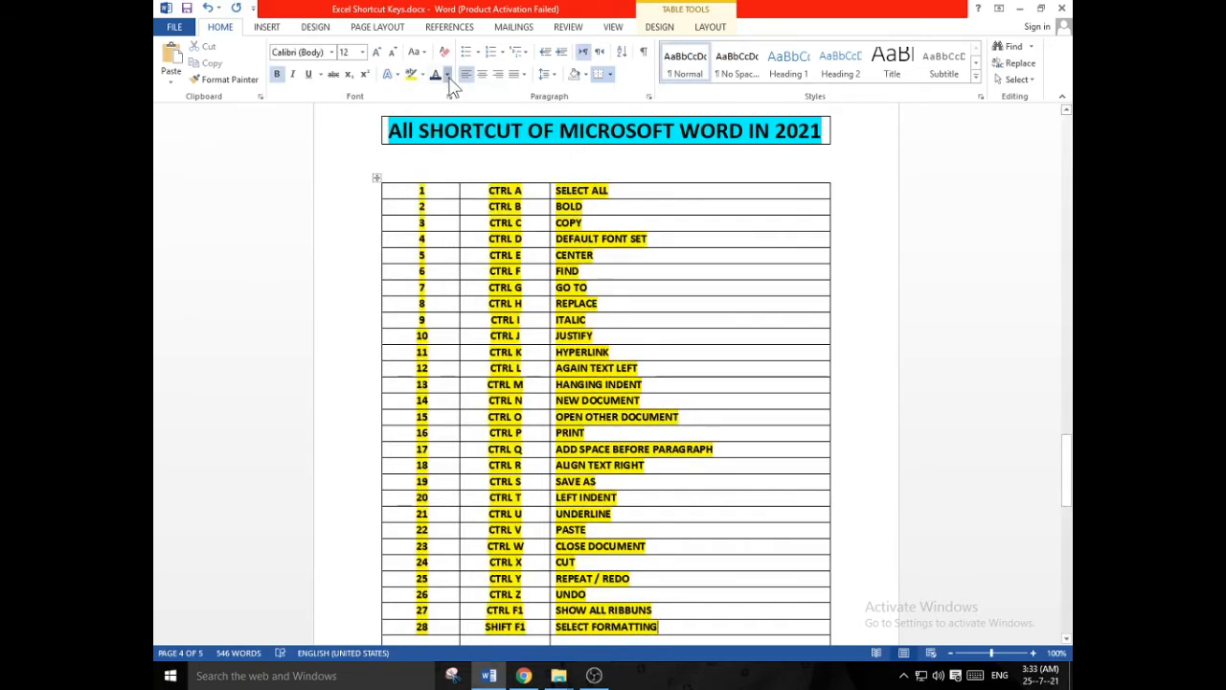
# - Apply a dark theme font colour to the highlighted text in all 28 filled rows of the shortcut table
pyautogui.click(446, 75)
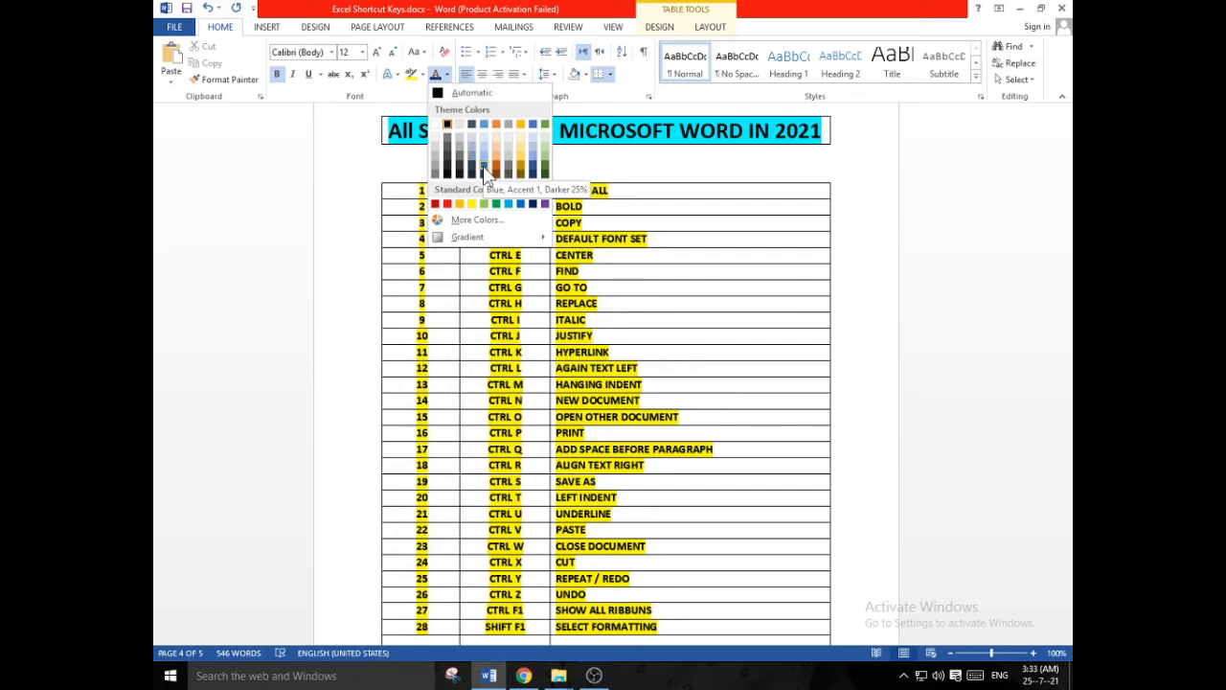
pyautogui.click(533, 175)
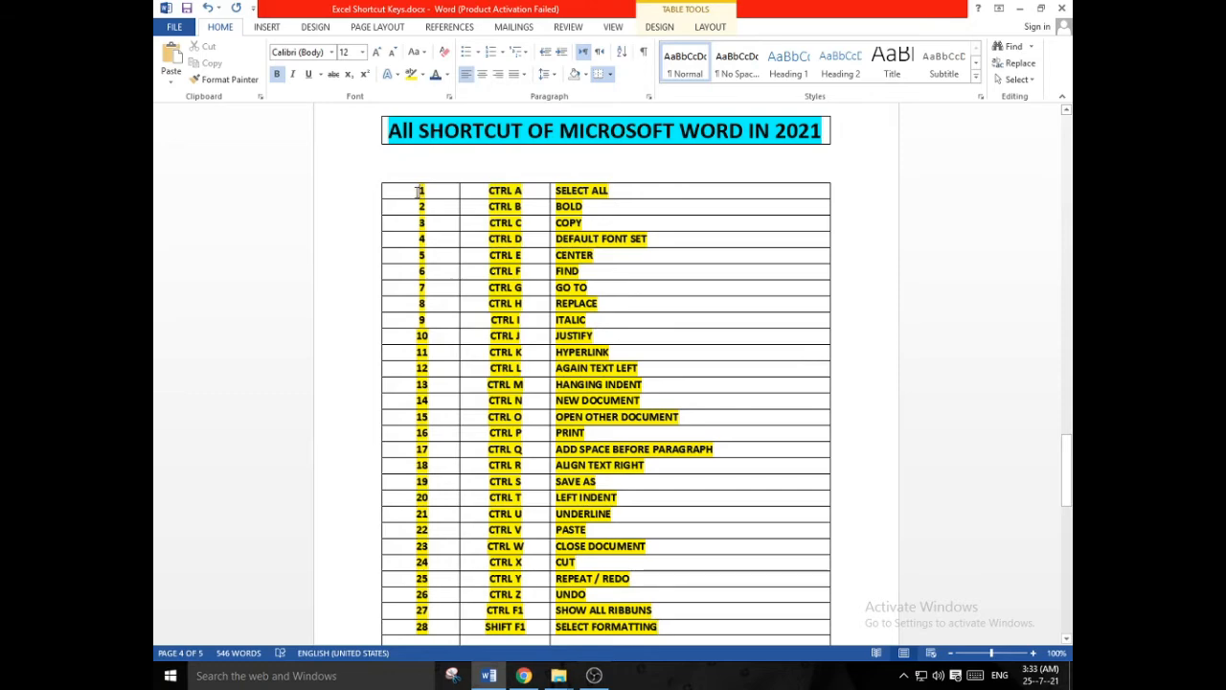
pyautogui.moveTo(419, 192); pyautogui.dragTo(664, 169)
pyautogui.scroll(5, 661, 172)
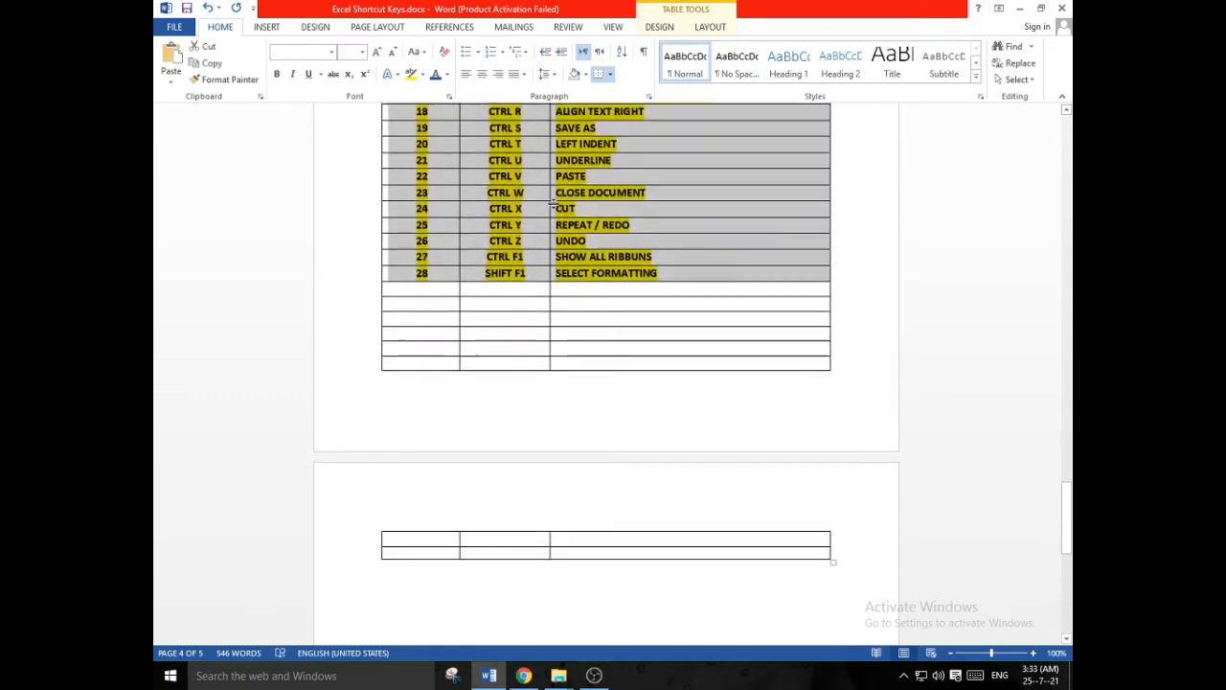
pyautogui.click(446, 75)
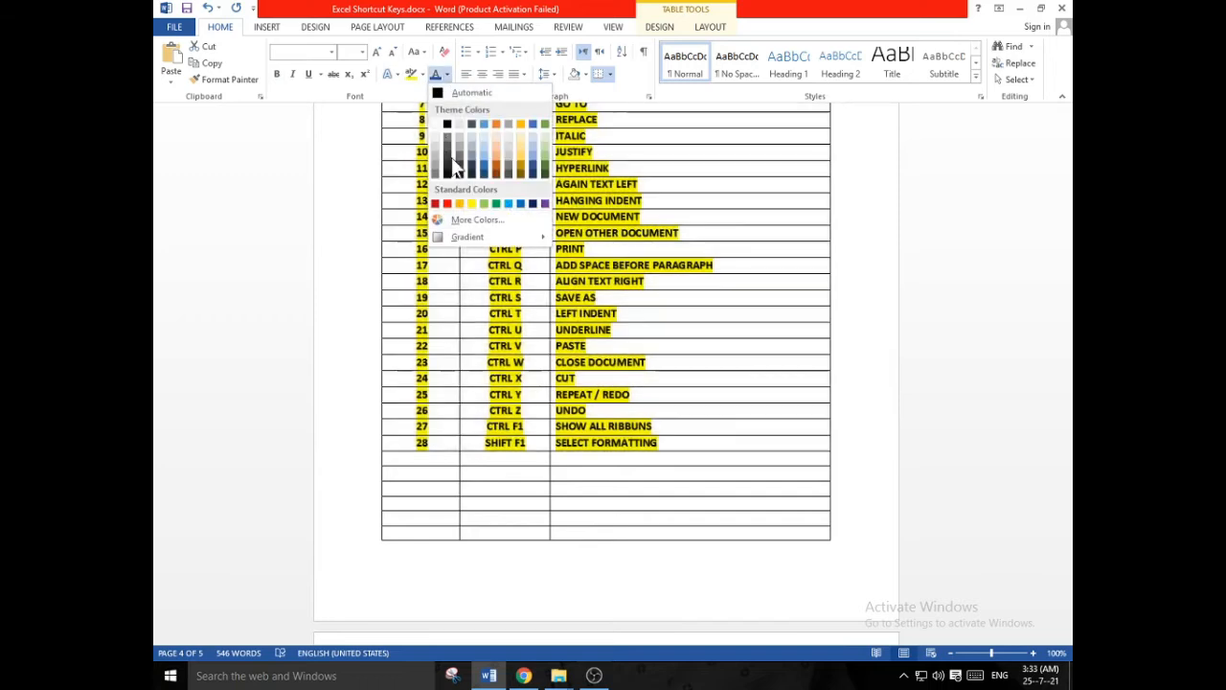
pyautogui.click(540, 182)
pyautogui.scroll(2, 706, 230)
pyautogui.click(670, 245)
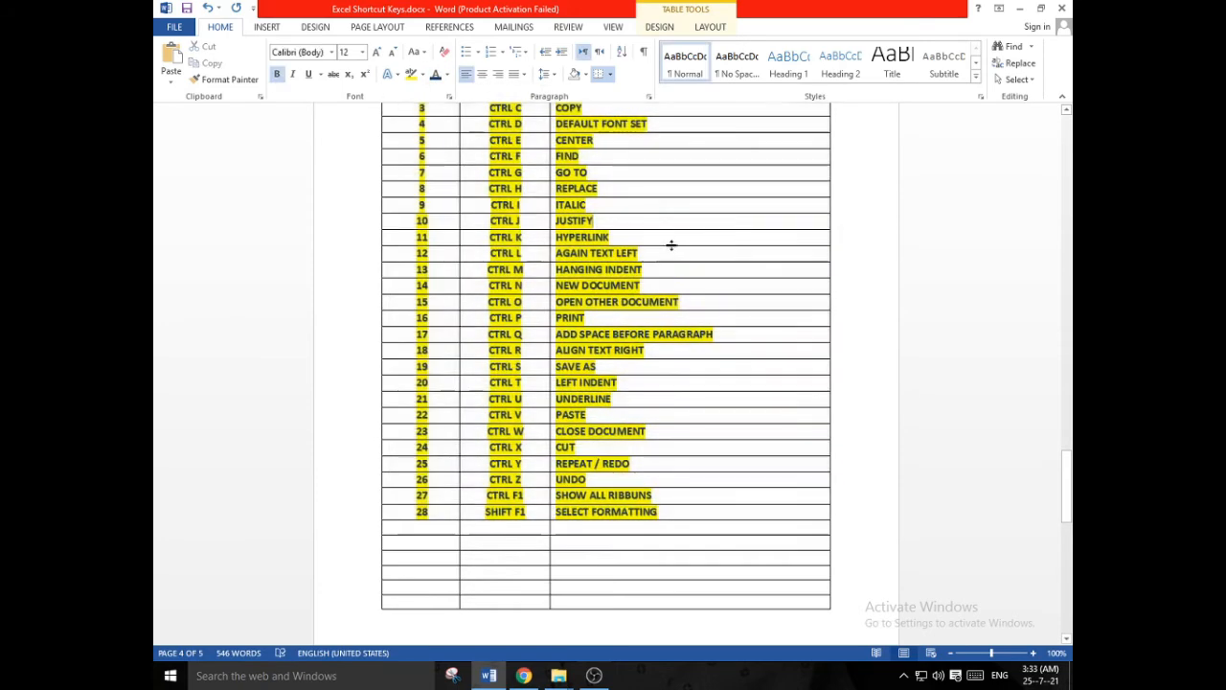
pyautogui.scroll(3, 671, 246)
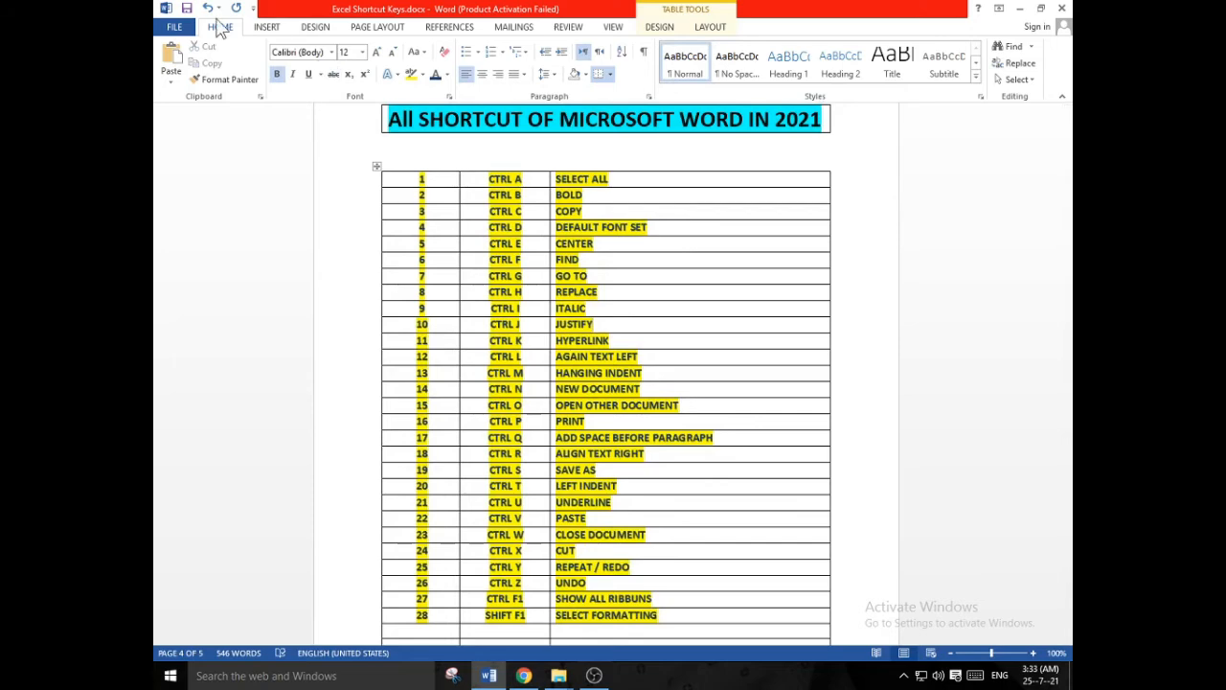
# - Delete the surplus empty rows at the end of the shortcut table, keeping one blank row after row 28
pyautogui.scroll(-9, 466, 297)
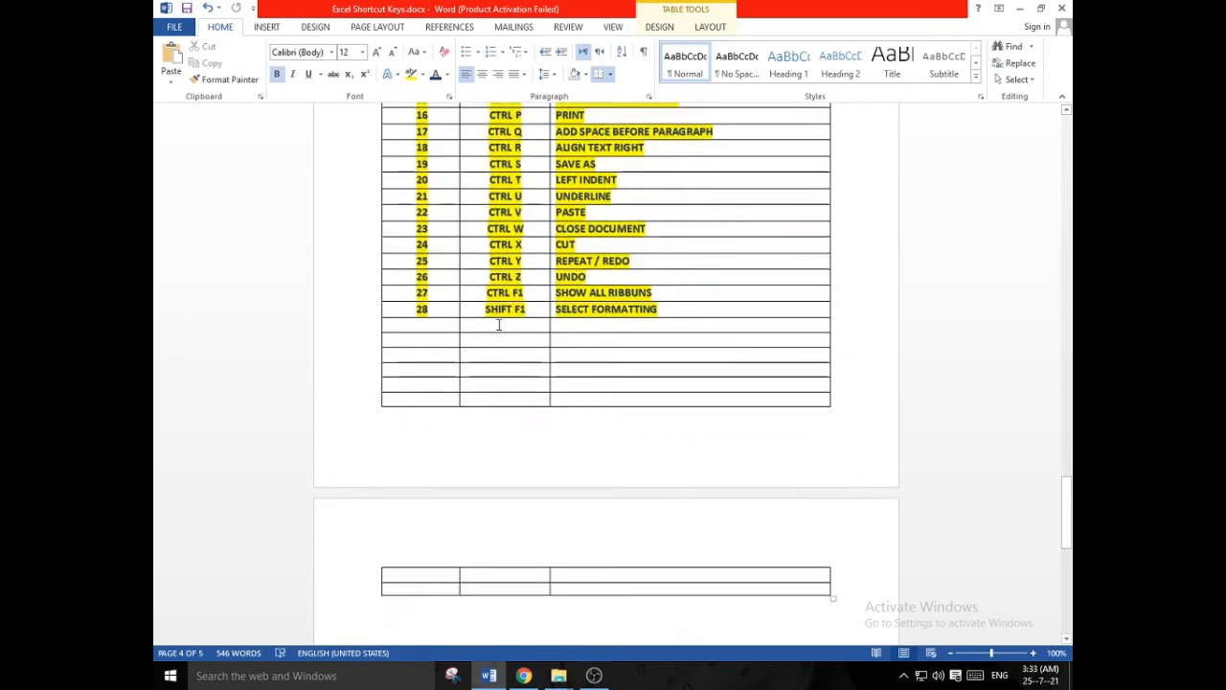
pyautogui.moveTo(443, 336); pyautogui.dragTo(662, 418)
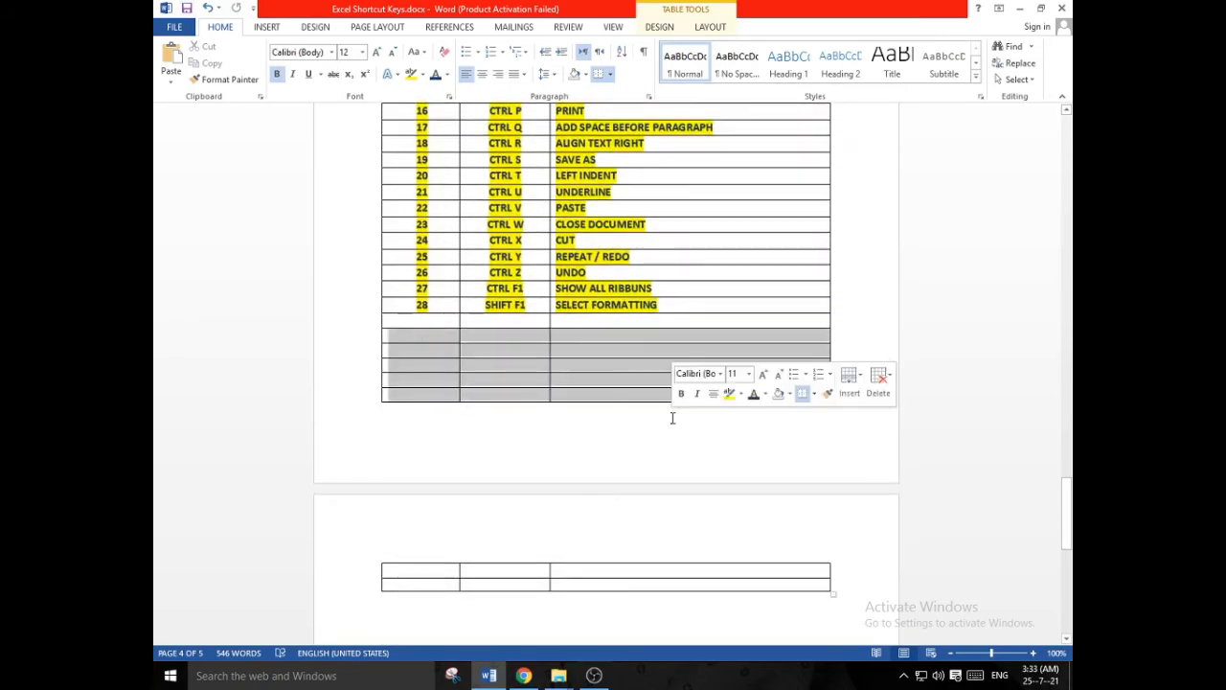
pyautogui.click(672, 418)
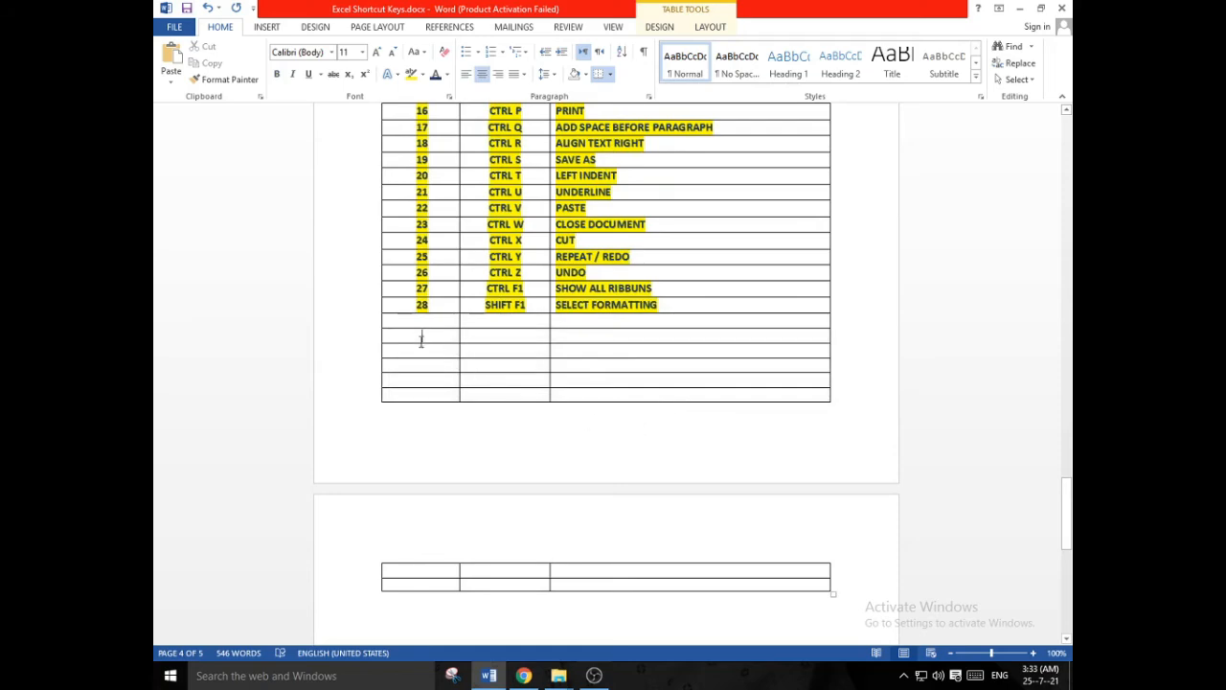
pyautogui.moveTo(429, 347); pyautogui.dragTo(817, 610)
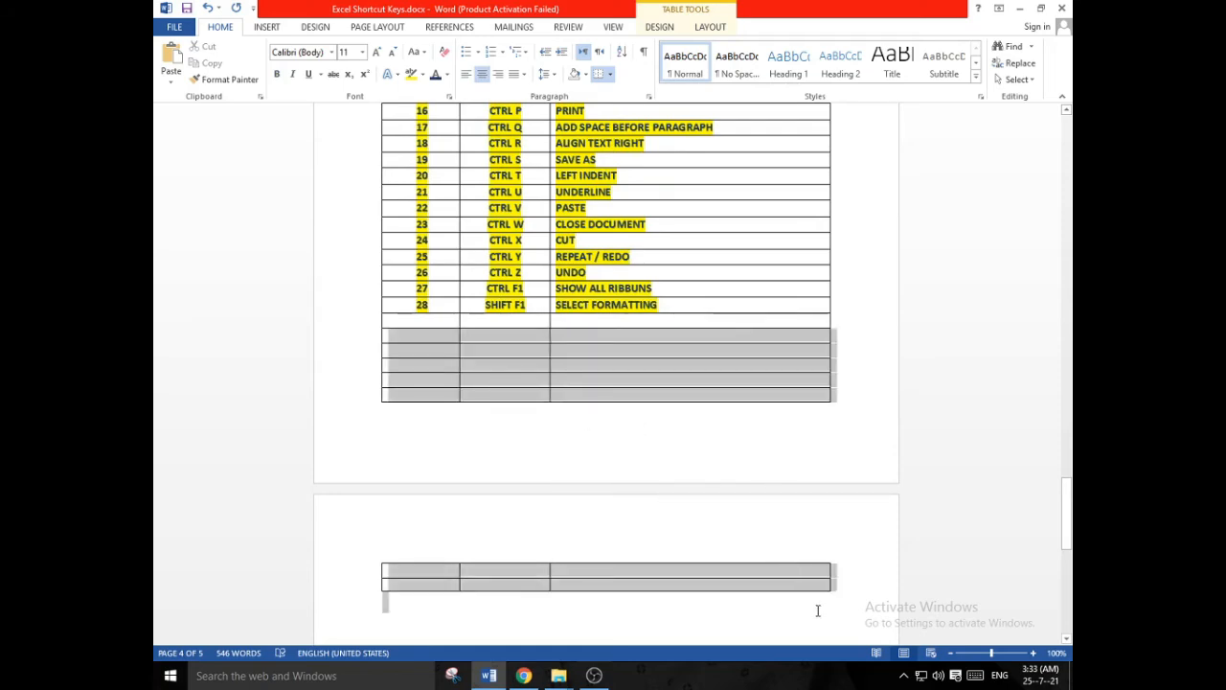
pyautogui.press('BackSpace')
pyautogui.scroll(1, 759, 543)
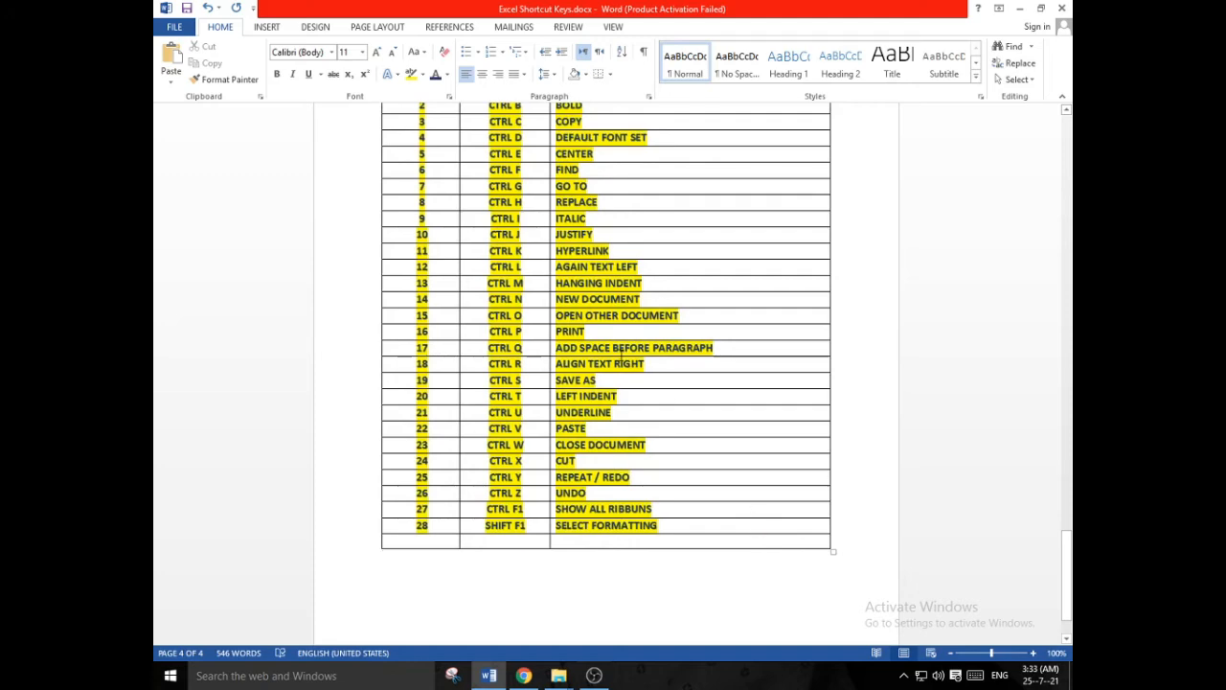
# - Save the document, check the page with the new table in the print preview and return to editing
pyautogui.scroll(3, 618, 354)
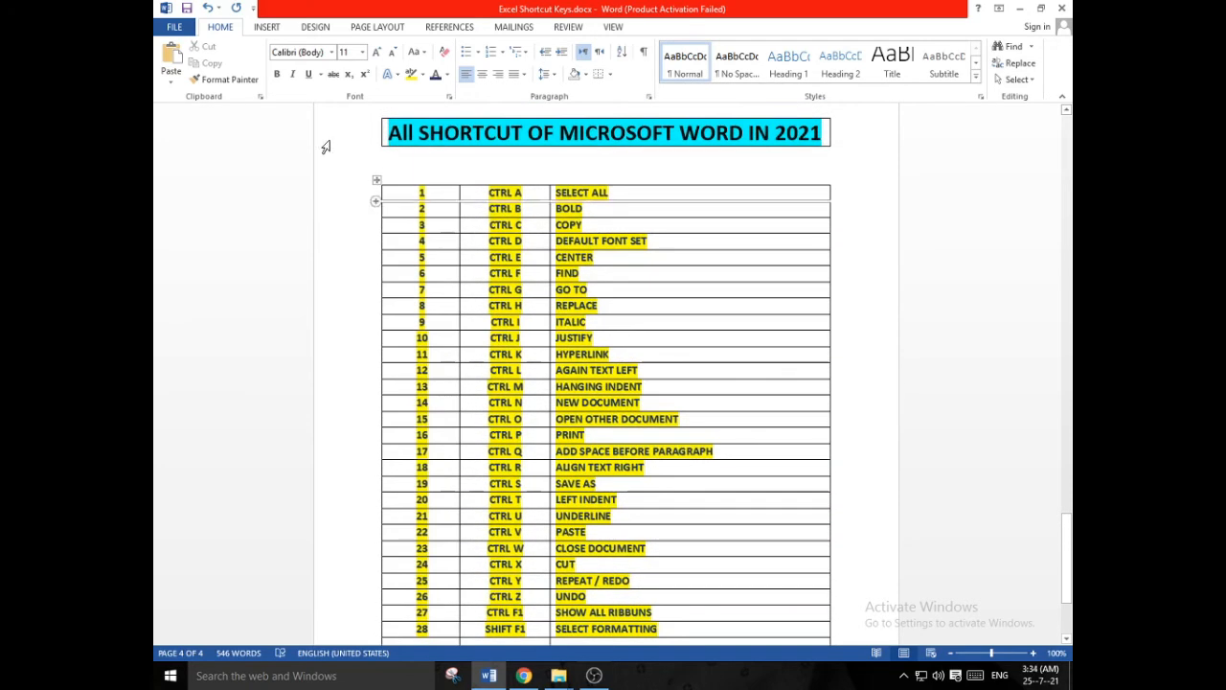
pyautogui.click(187, 8)
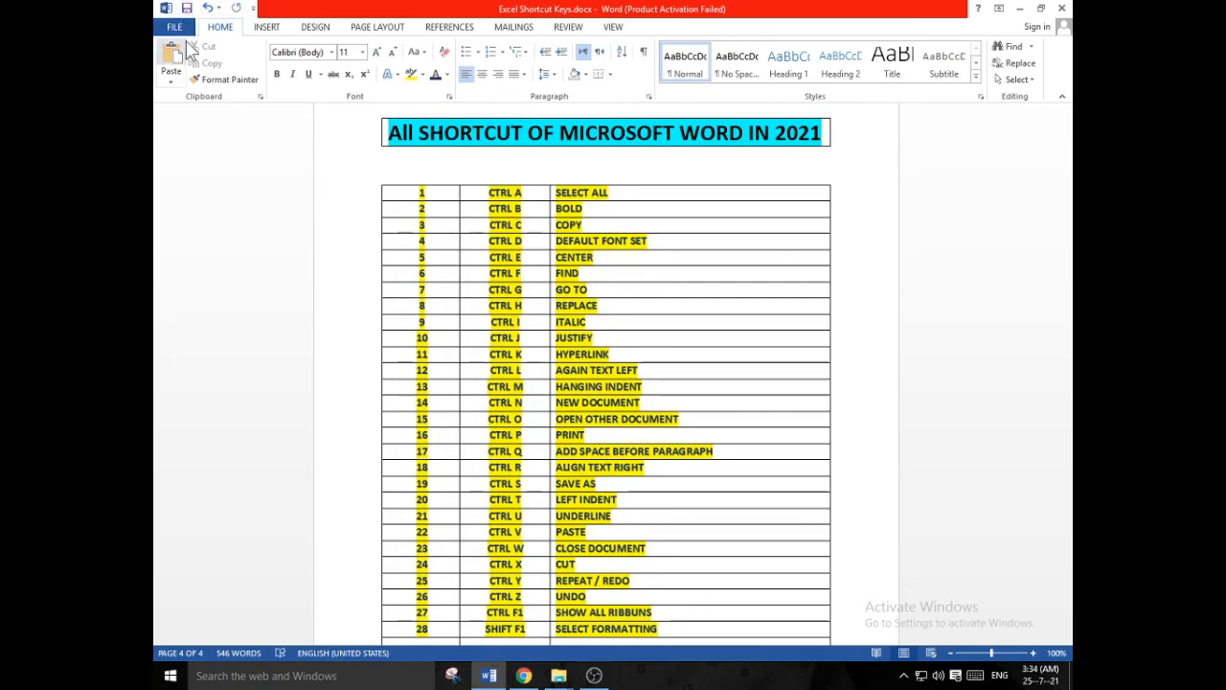
pyautogui.click(175, 26)
pyautogui.click(196, 196)
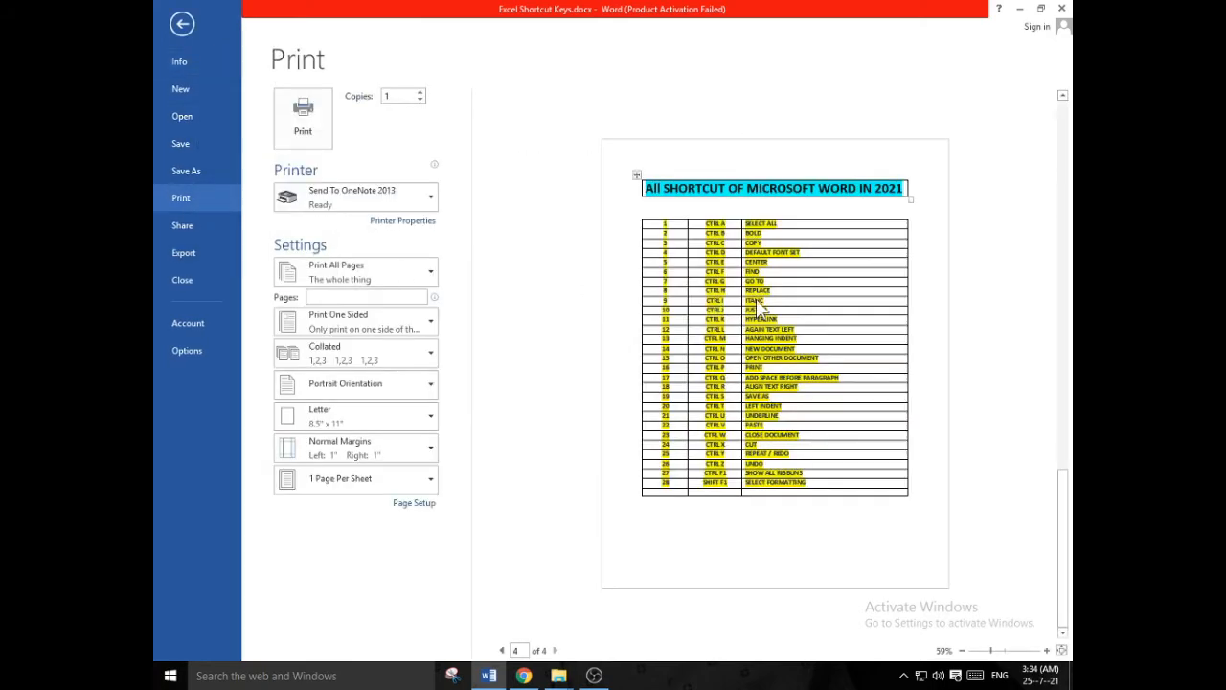
pyautogui.click(182, 23)
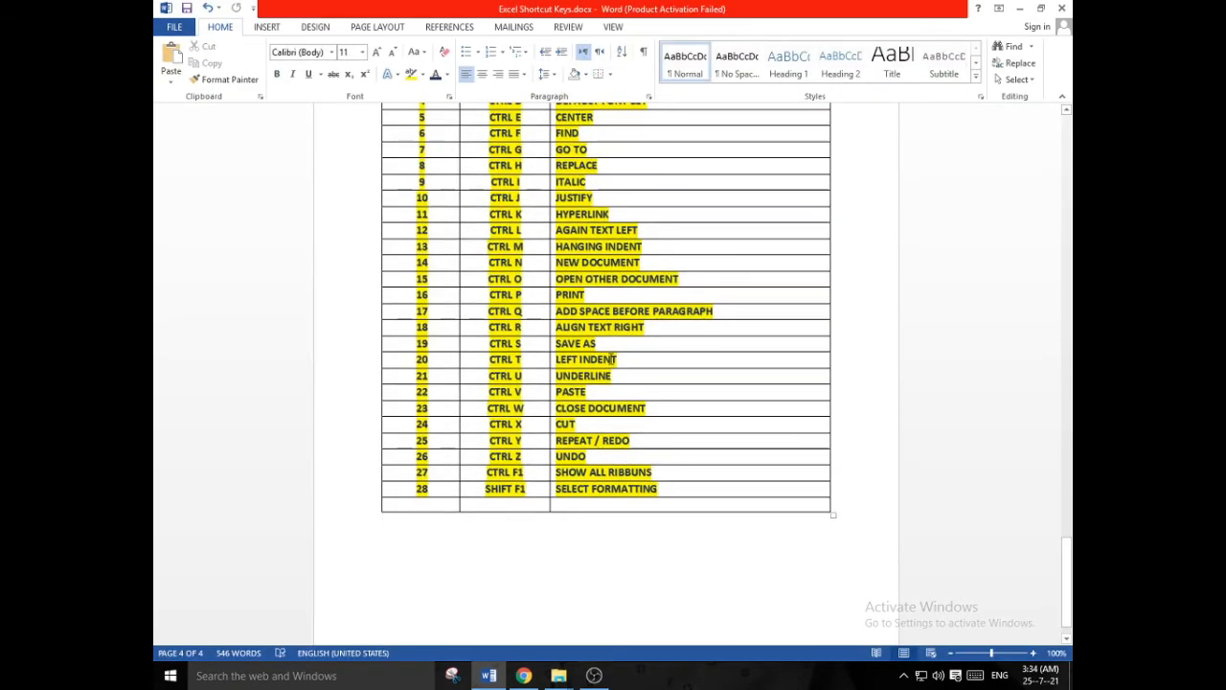
# - Apply All Borders and Inside Borders to the one-cell table holding the title "All SHORTCUT OF MICROSOFT WORD IN 2021"
pyautogui.scroll(5, 614, 358)
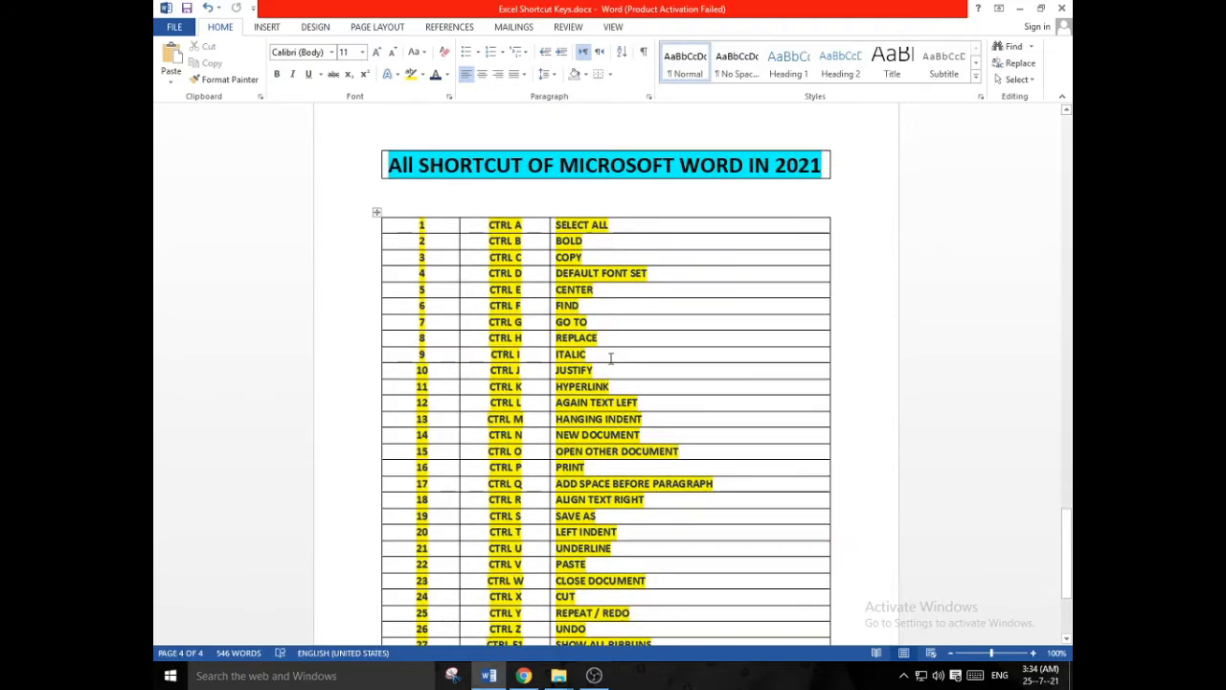
pyautogui.scroll(-6, 585, 200)
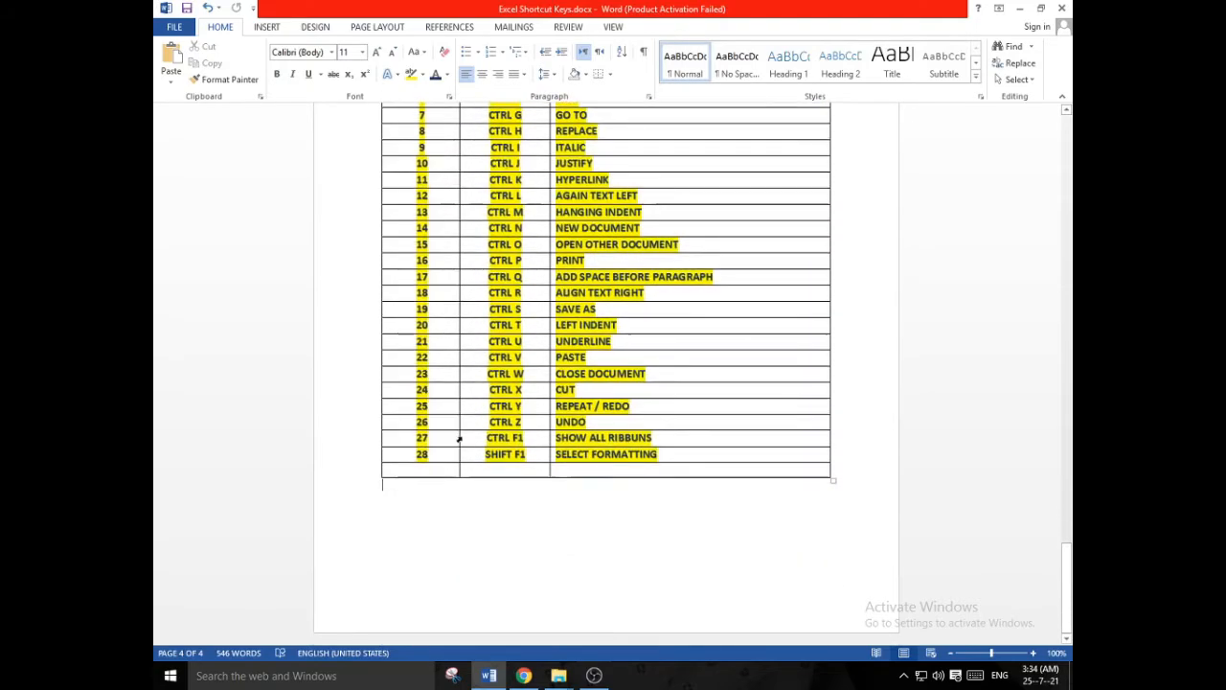
pyautogui.scroll(12, 488, 398)
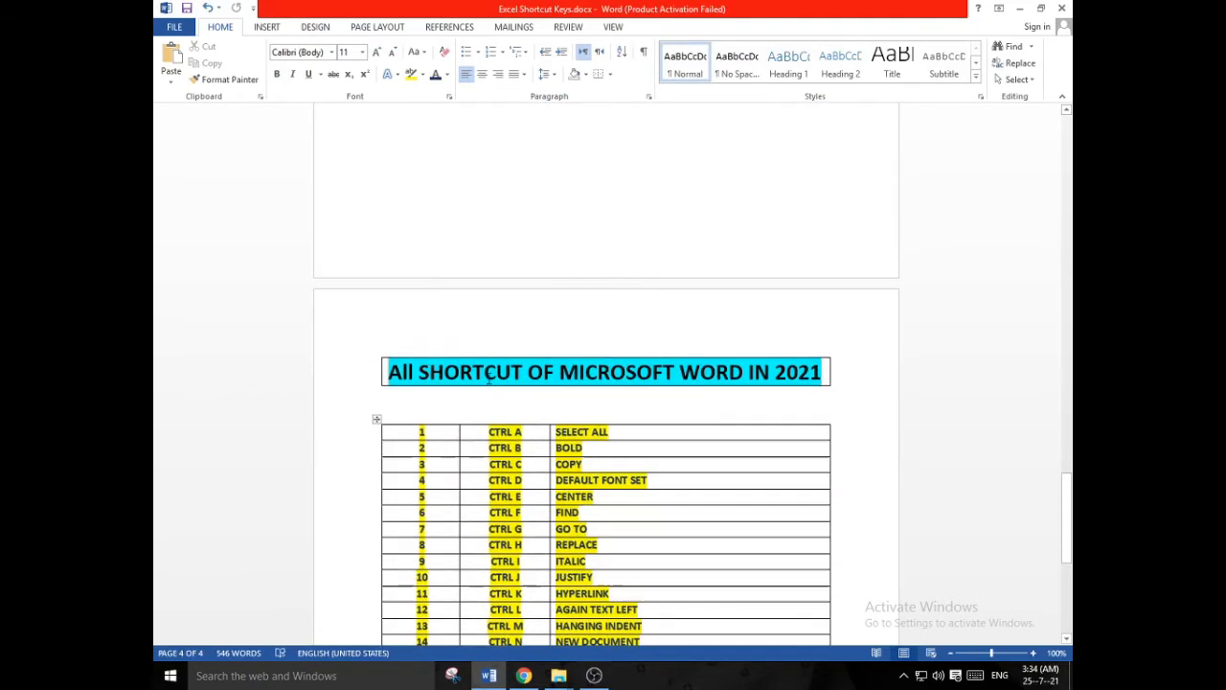
pyautogui.click(484, 368)
pyautogui.moveTo(389, 368); pyautogui.dragTo(822, 372)
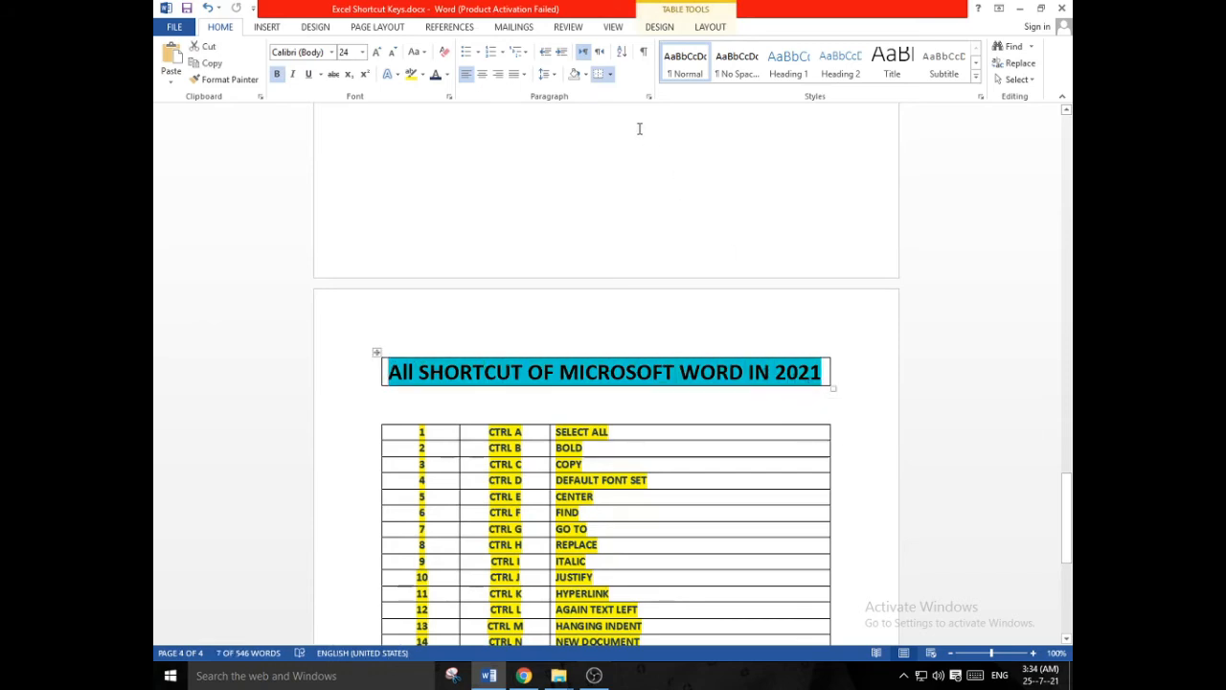
pyautogui.click(610, 75)
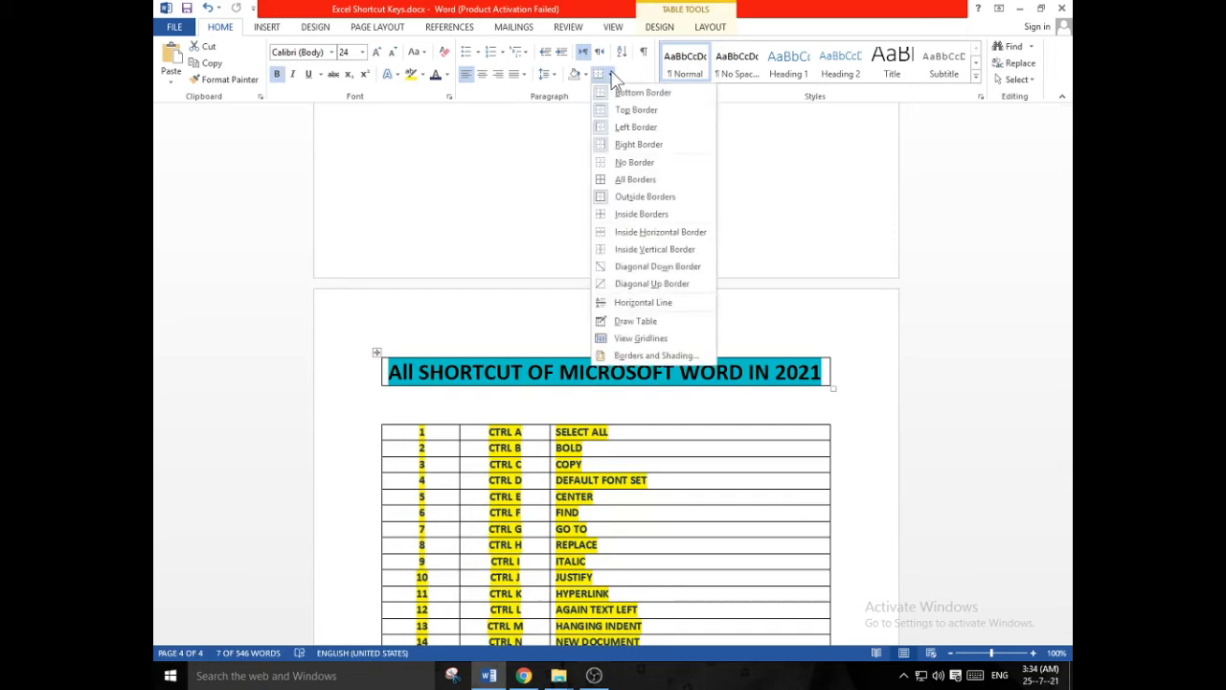
pyautogui.click(621, 180)
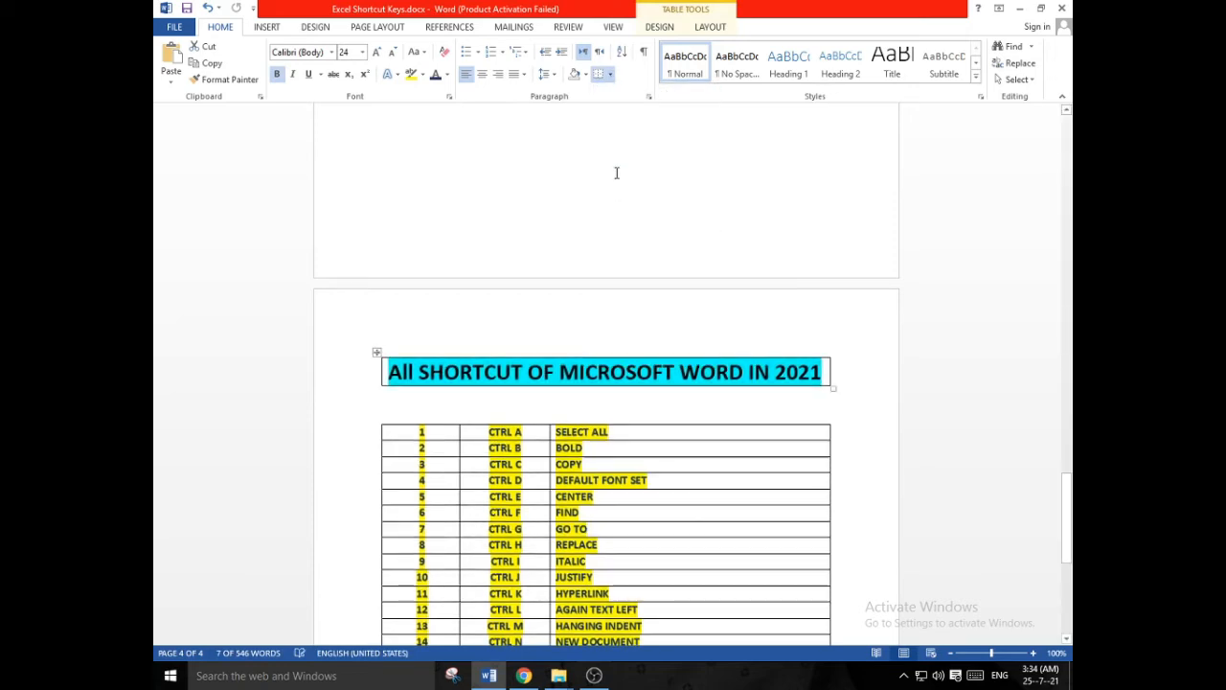
pyautogui.click(609, 75)
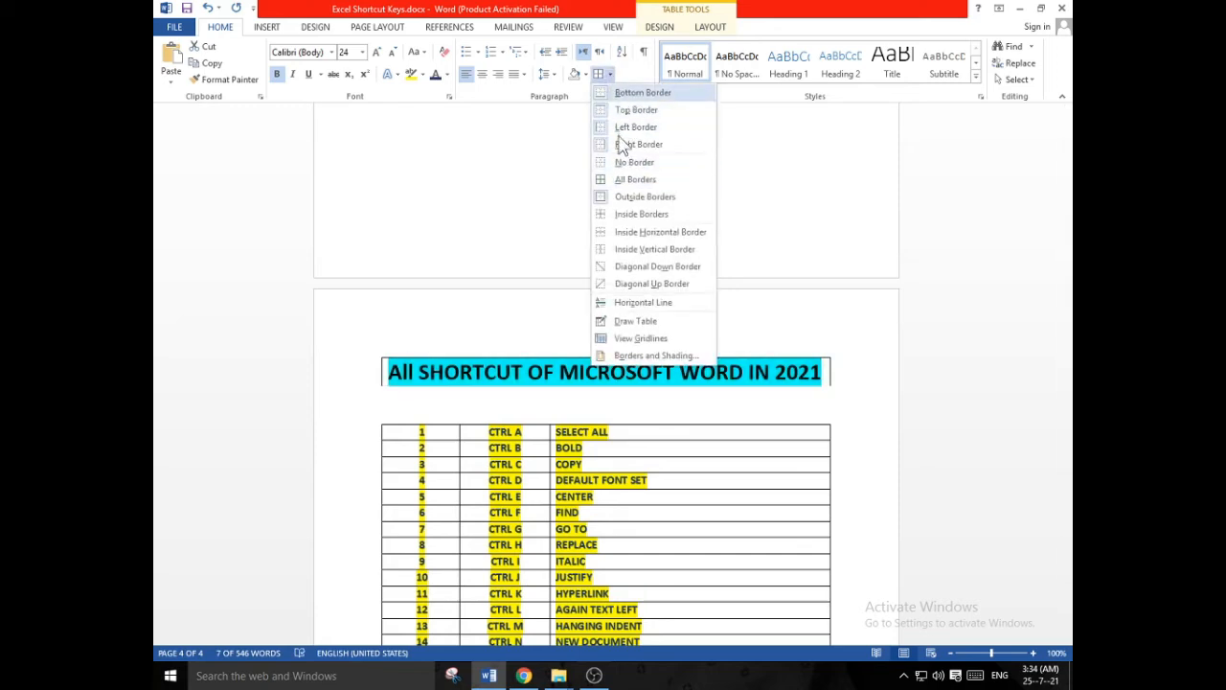
pyautogui.click(621, 214)
pyautogui.click(613, 407)
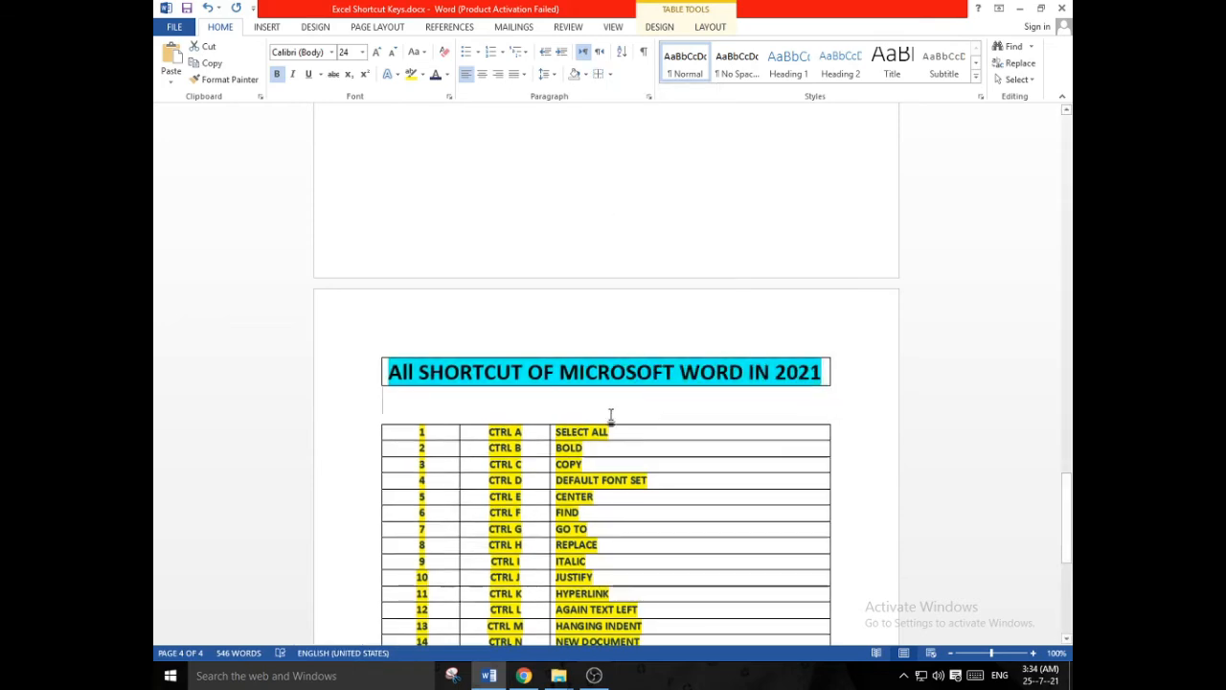
# - Insert a page break below the shortcut table to start a new blank page
pyautogui.scroll(-6, 582, 422)
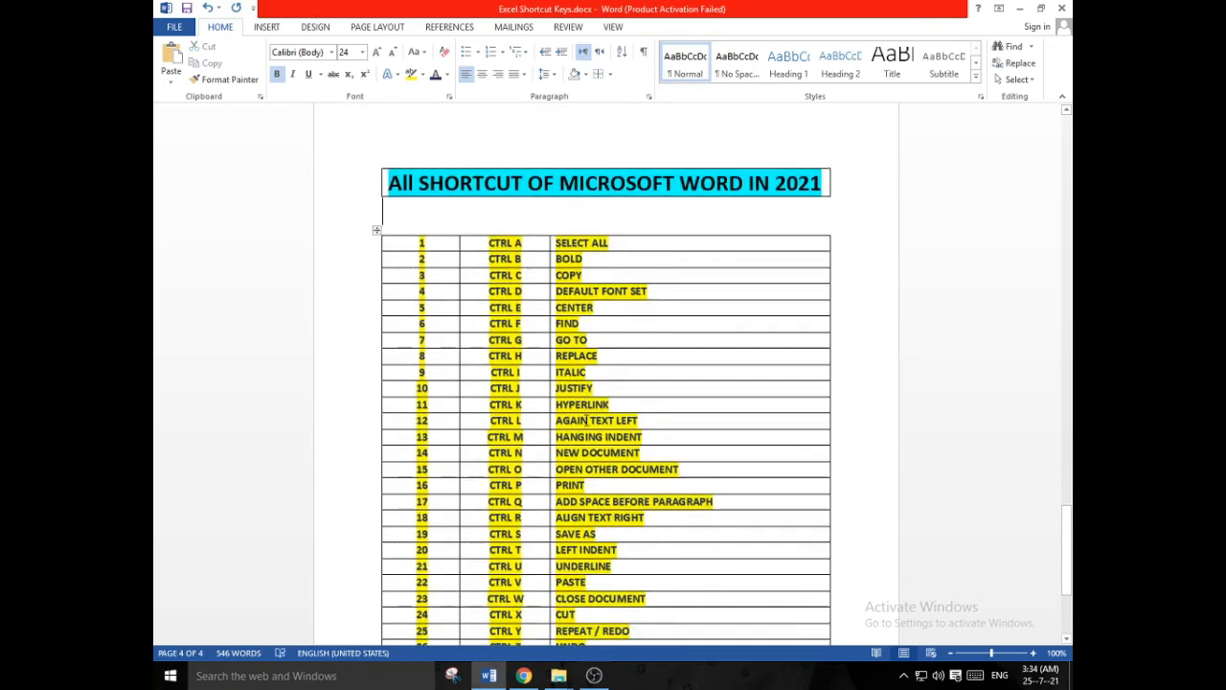
pyautogui.scroll(-2, 587, 415)
pyautogui.click(479, 495)
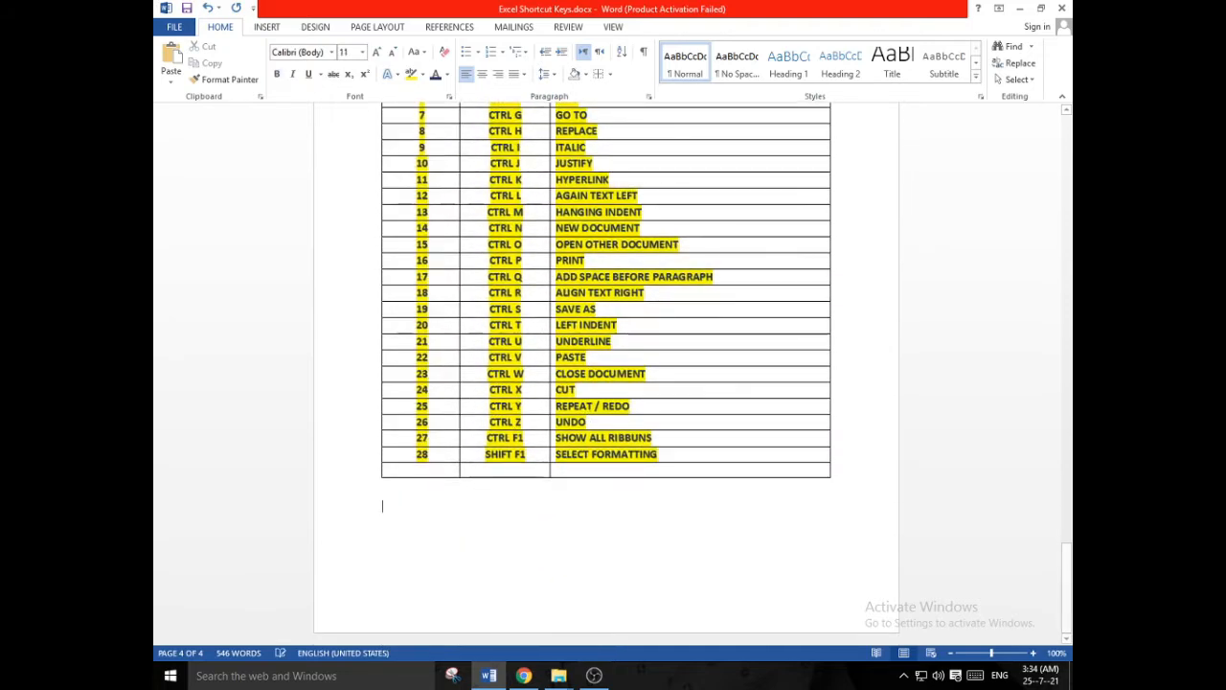
pyautogui.hotkey('ctrl', 'Return')
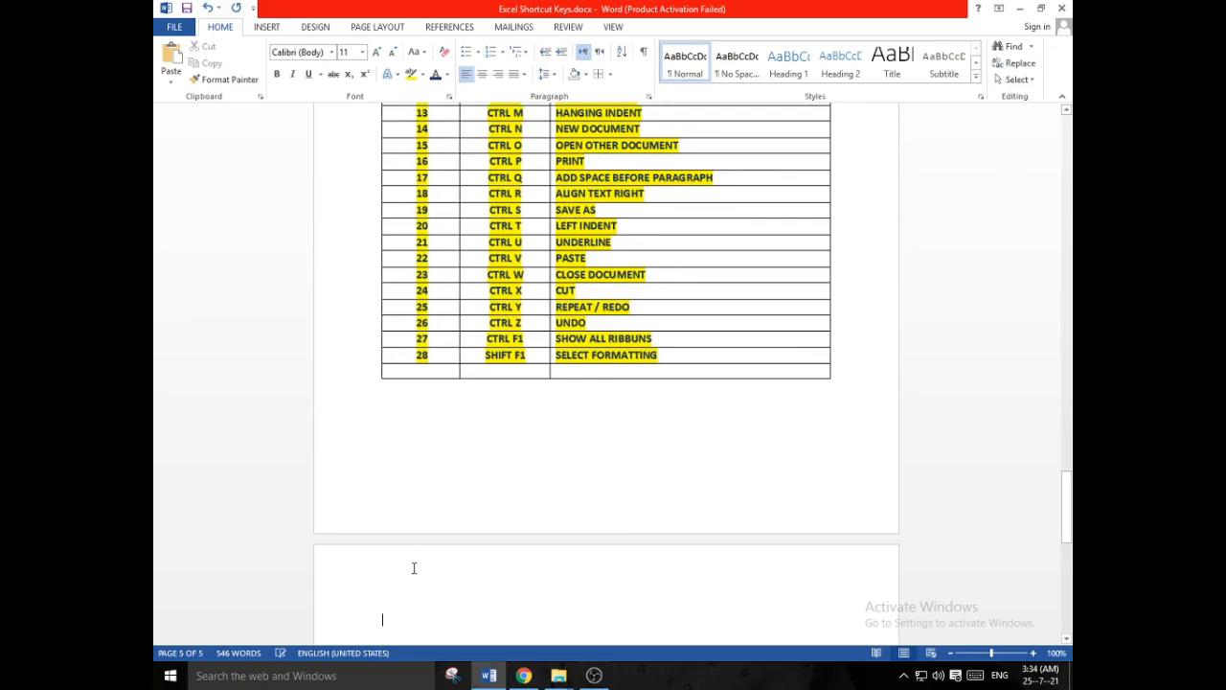
pyautogui.scroll(-1, 414, 568)
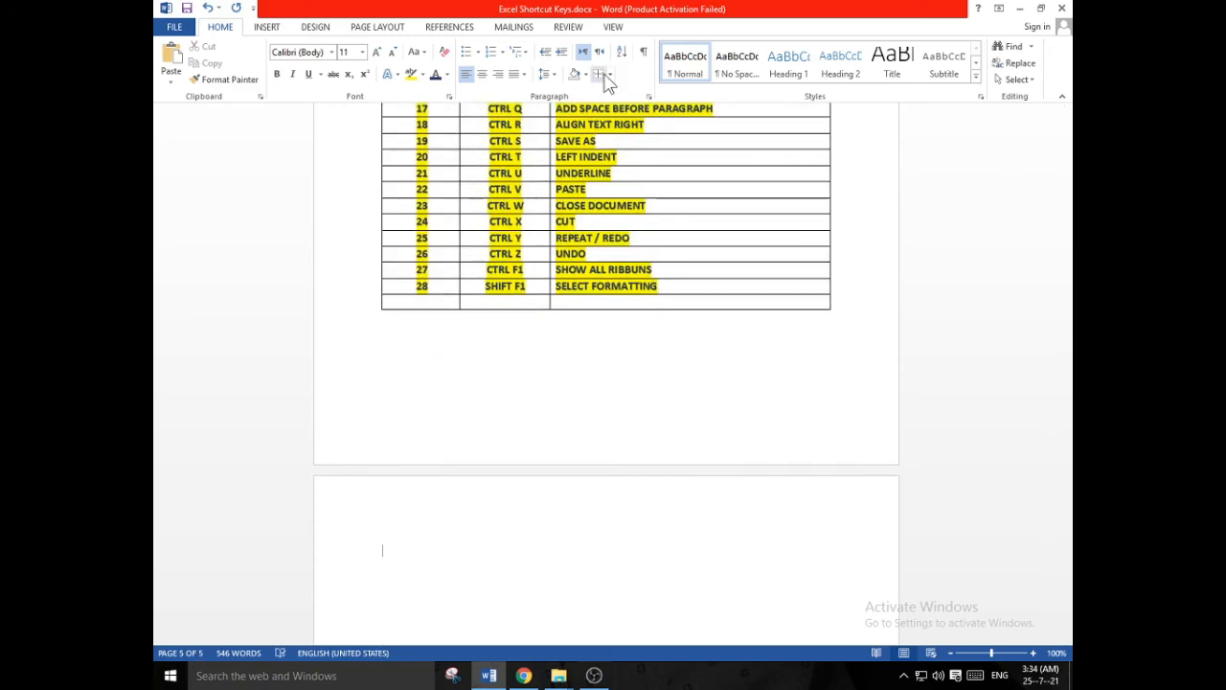
# - Apply All Borders to the "MS Word Shortcut keys" heading and its 26-item list on page 2, and save the document
pyautogui.scroll(8, 528, 374)
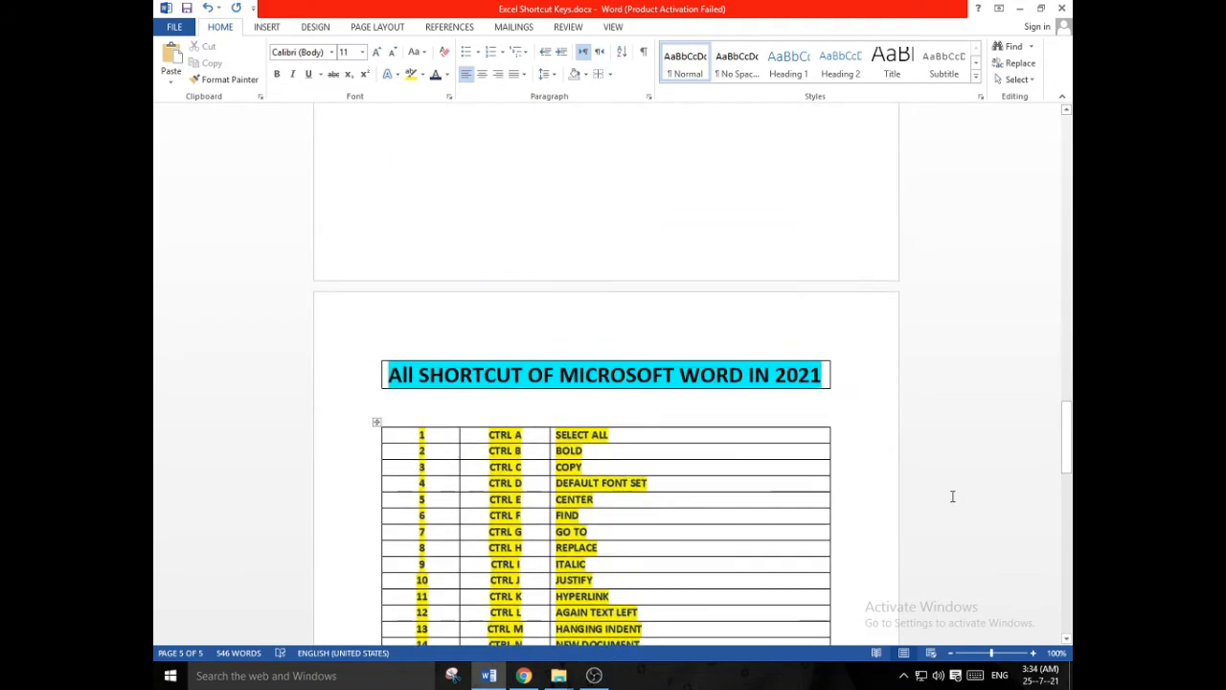
pyautogui.scroll(19, 952, 496)
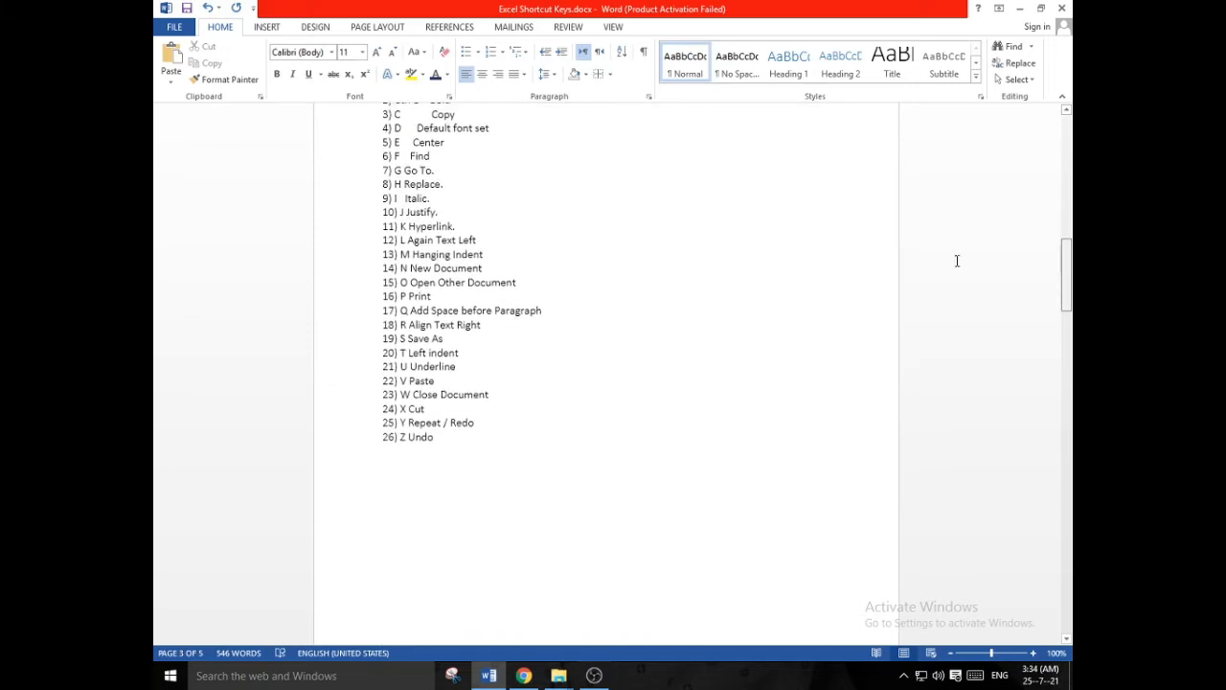
pyautogui.scroll(2, 948, 260)
pyautogui.moveTo(379, 186); pyautogui.dragTo(436, 576)
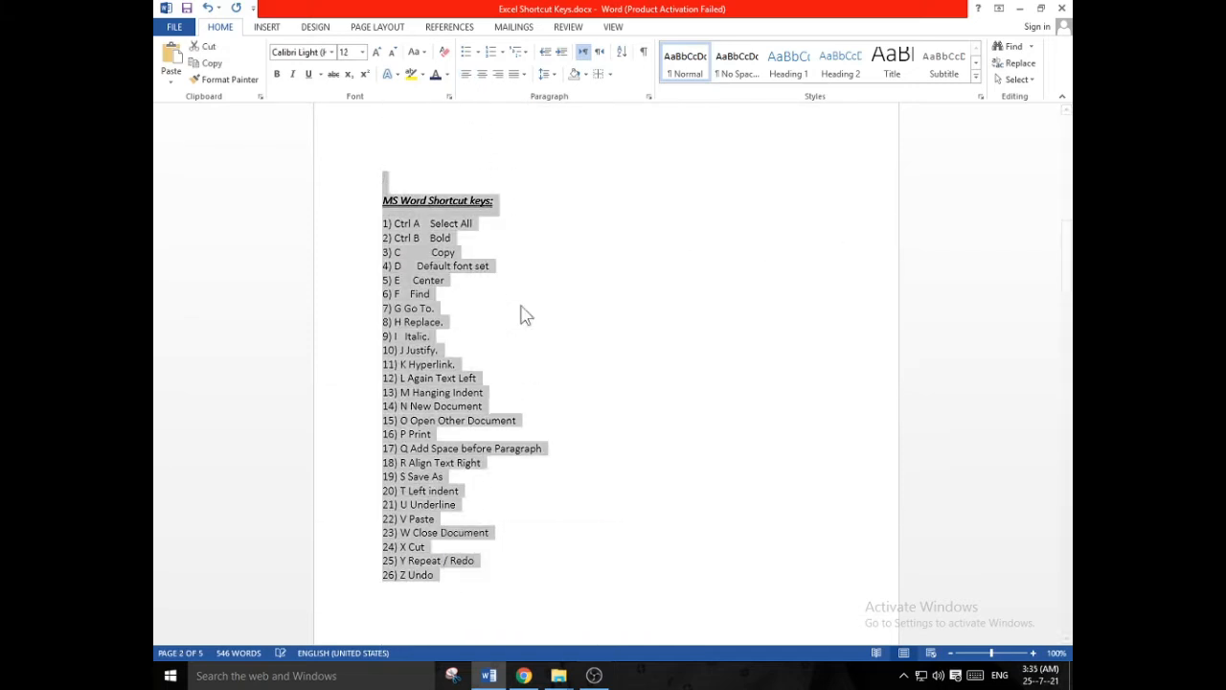
pyautogui.click(610, 75)
pyautogui.click(618, 180)
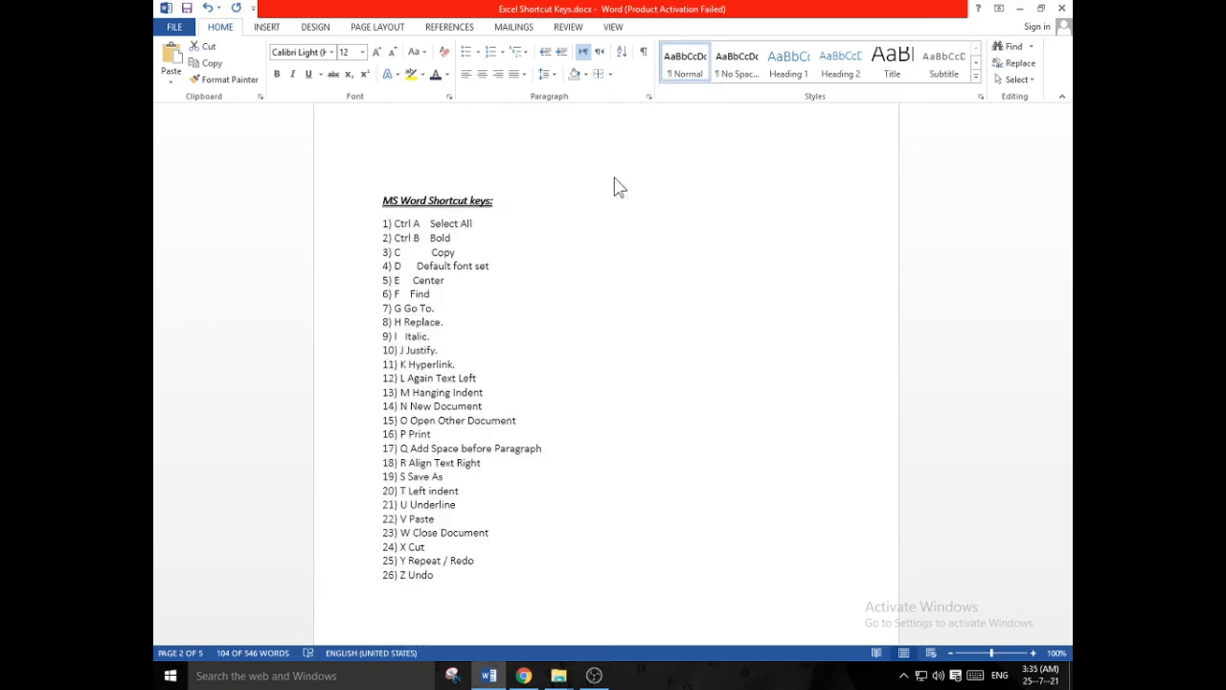
pyautogui.scroll(-2, 637, 320)
pyautogui.scroll(2, 614, 333)
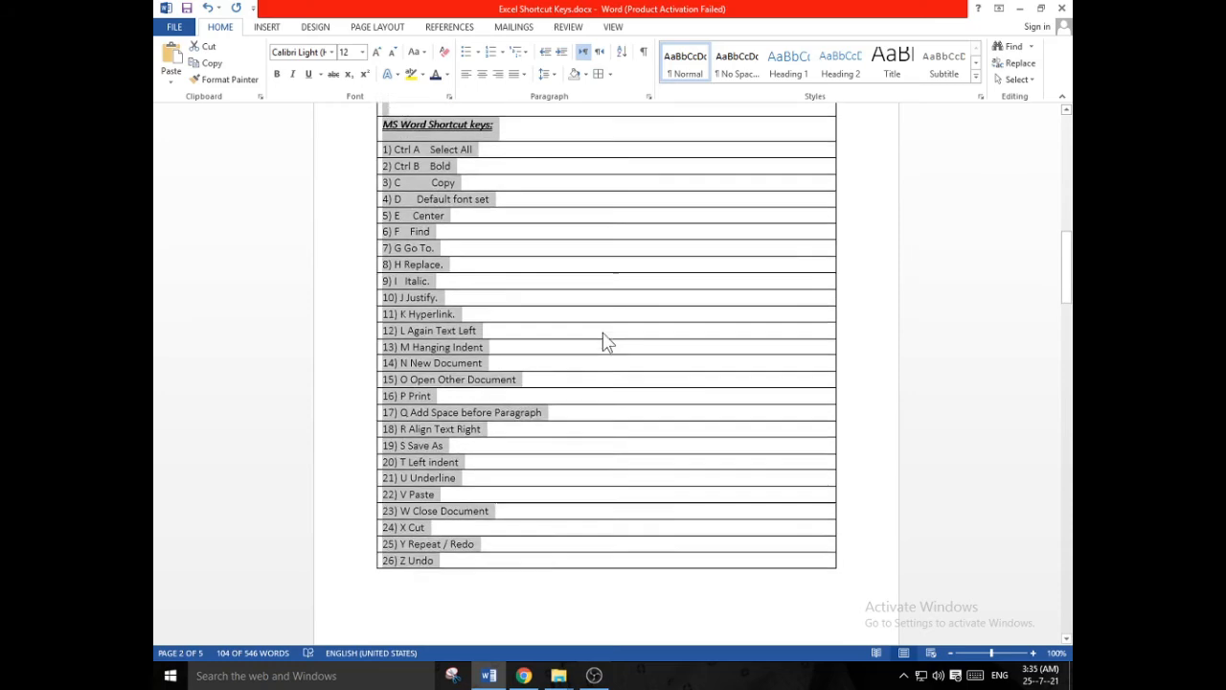
pyautogui.click(613, 330)
pyautogui.scroll(-2, 652, 372)
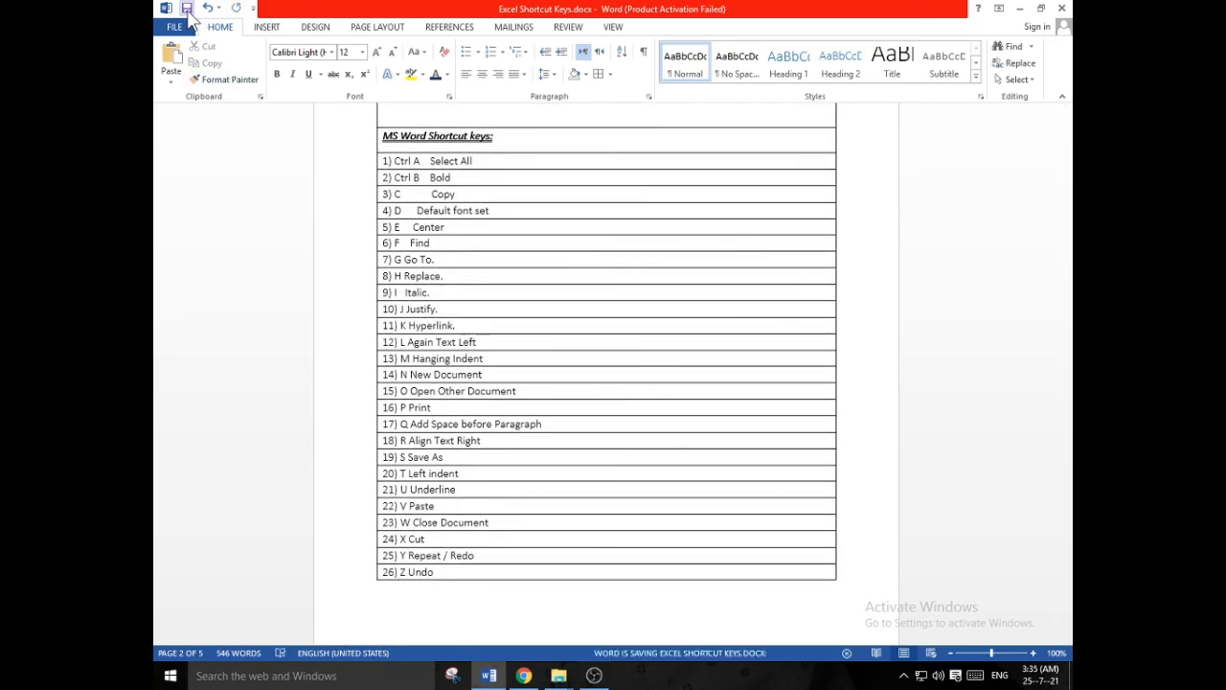
pyautogui.scroll(2, 504, 368)
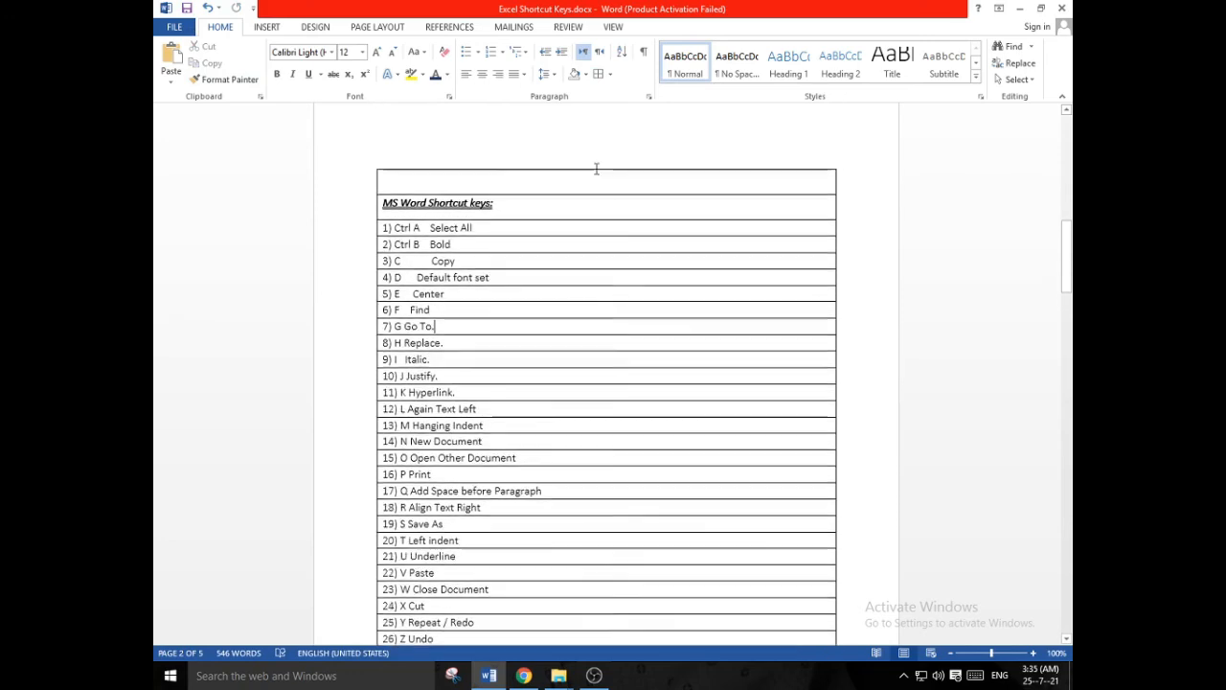
pyautogui.click(611, 75)
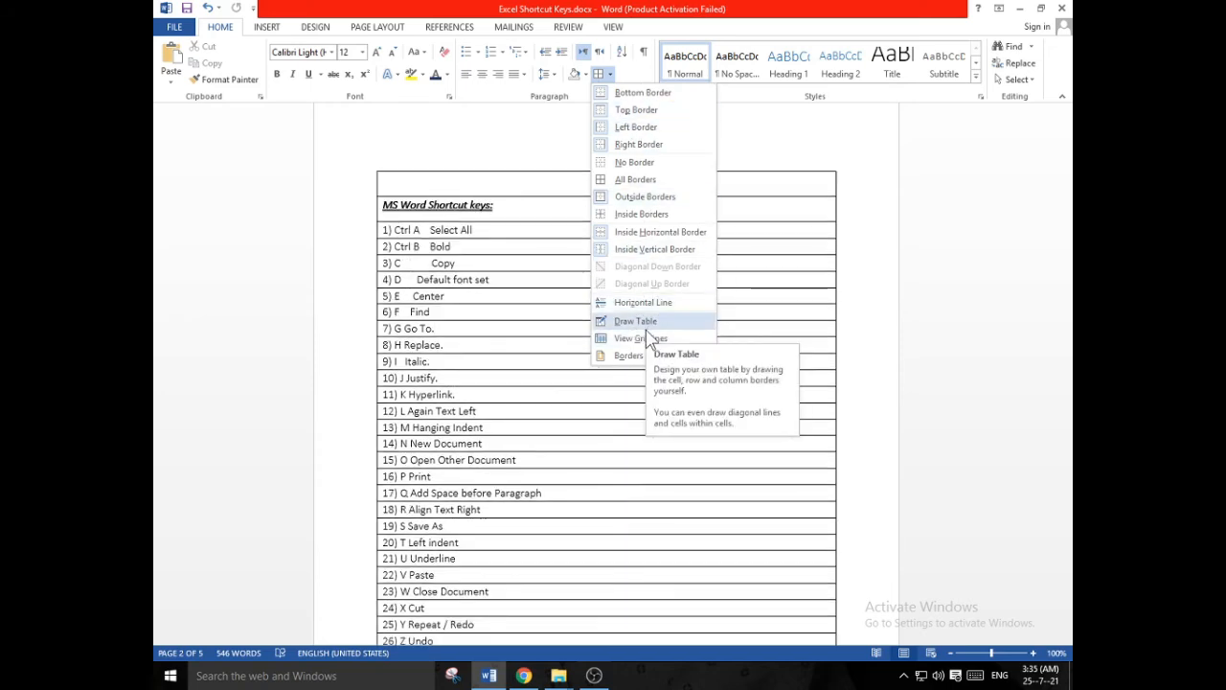
pyautogui.press('Escape')
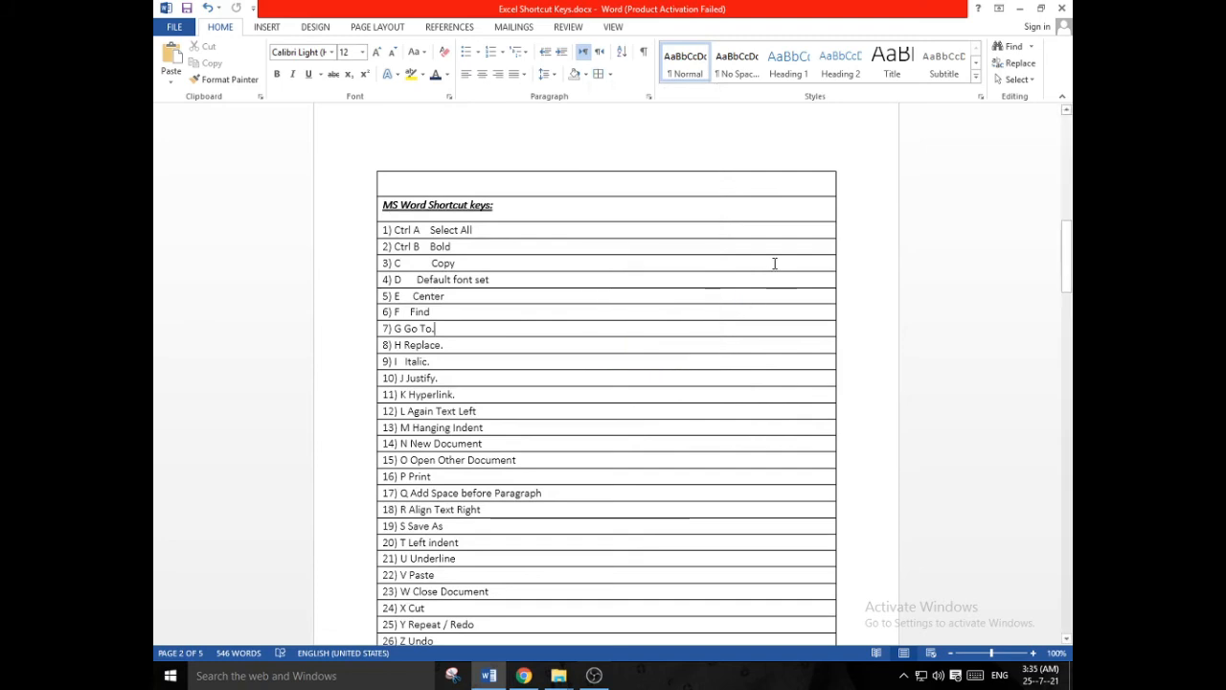